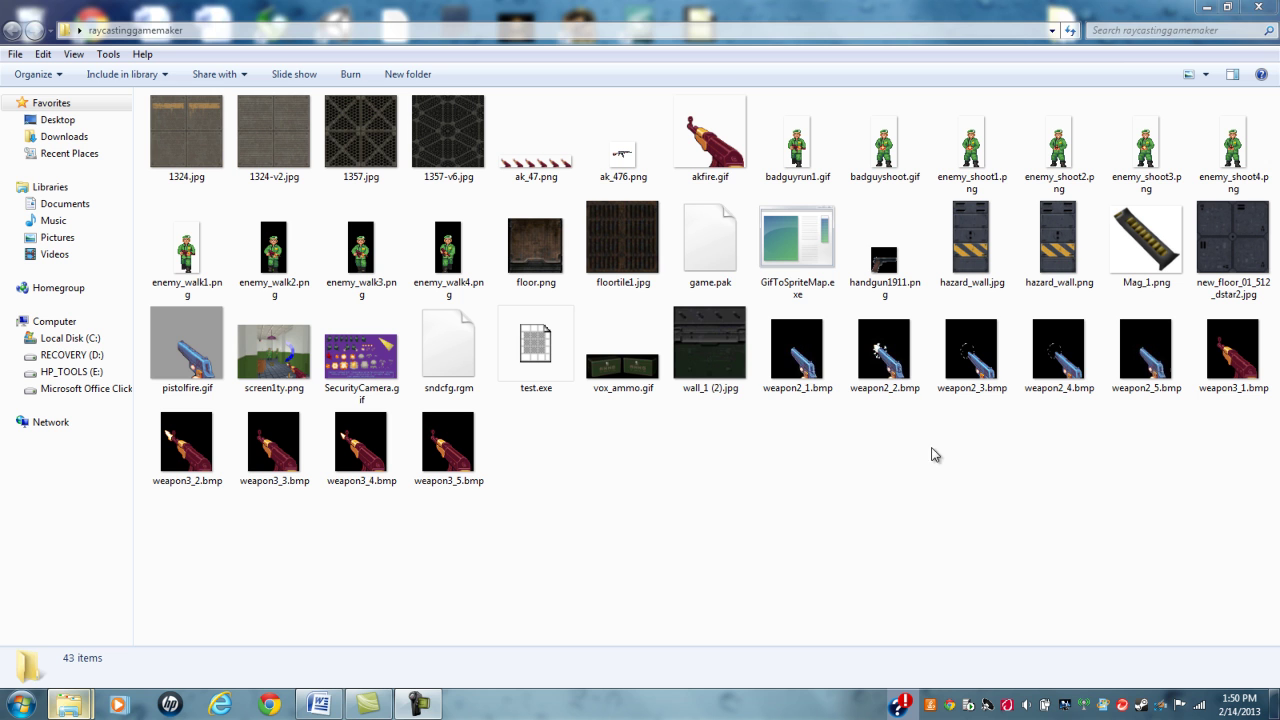
Select the weapon2 bitmaps in the custom weapon folder, leaving only weapon2_1.bmp selected
{"action": "left_click_drag", "start_coordinate": [791, 423], "coordinate": [1130, 312]}
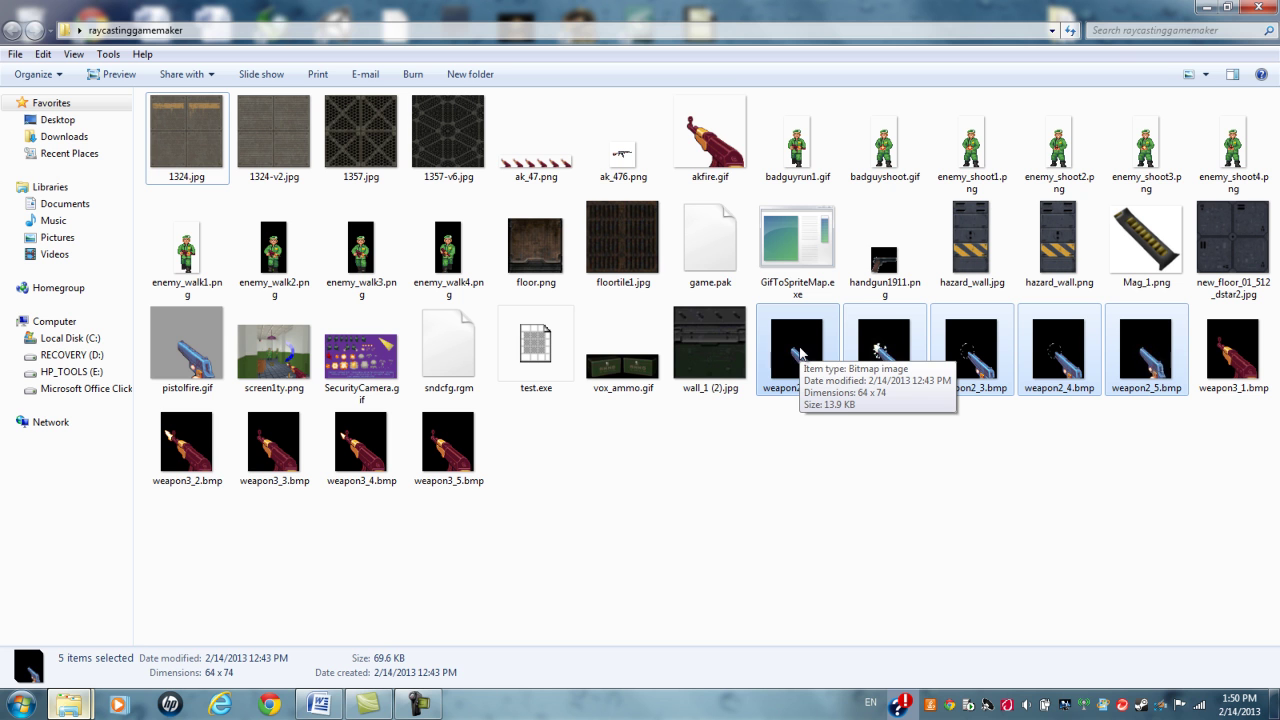
{"action": "left_click_drag", "start_coordinate": [776, 457], "coordinate": [1145, 362]}
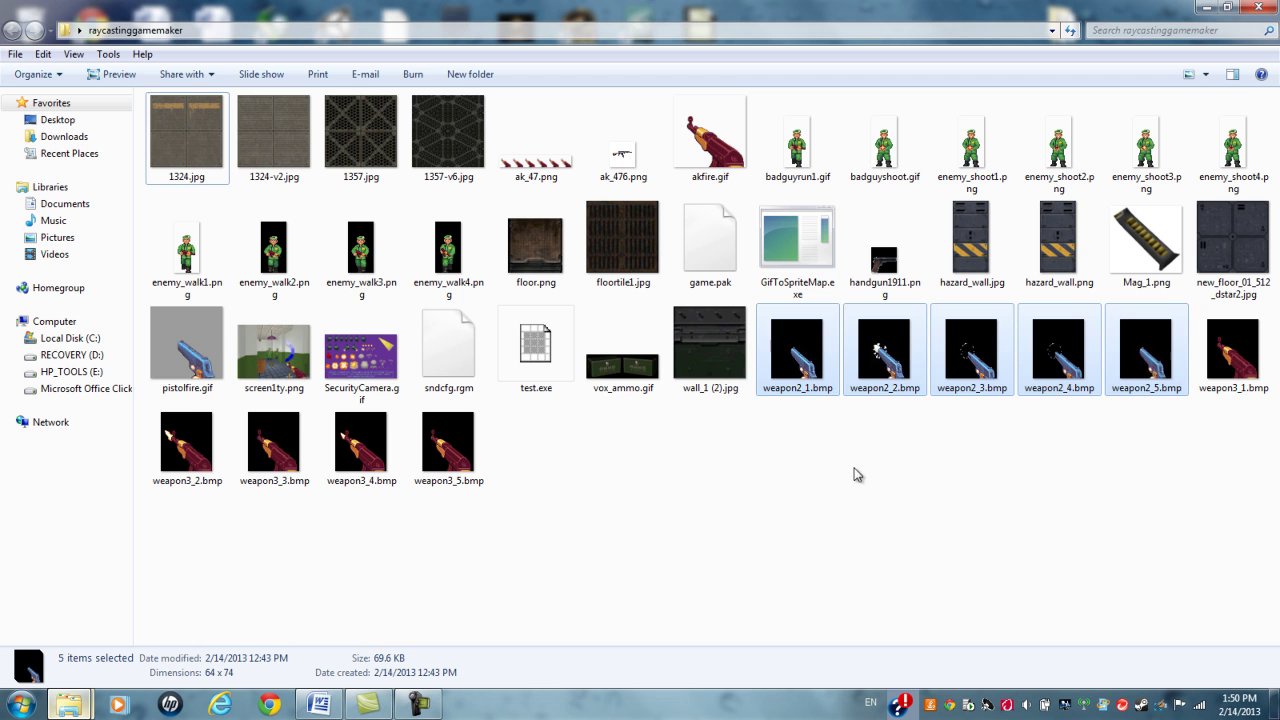
{"action": "left_click", "coordinate": [798, 375]}
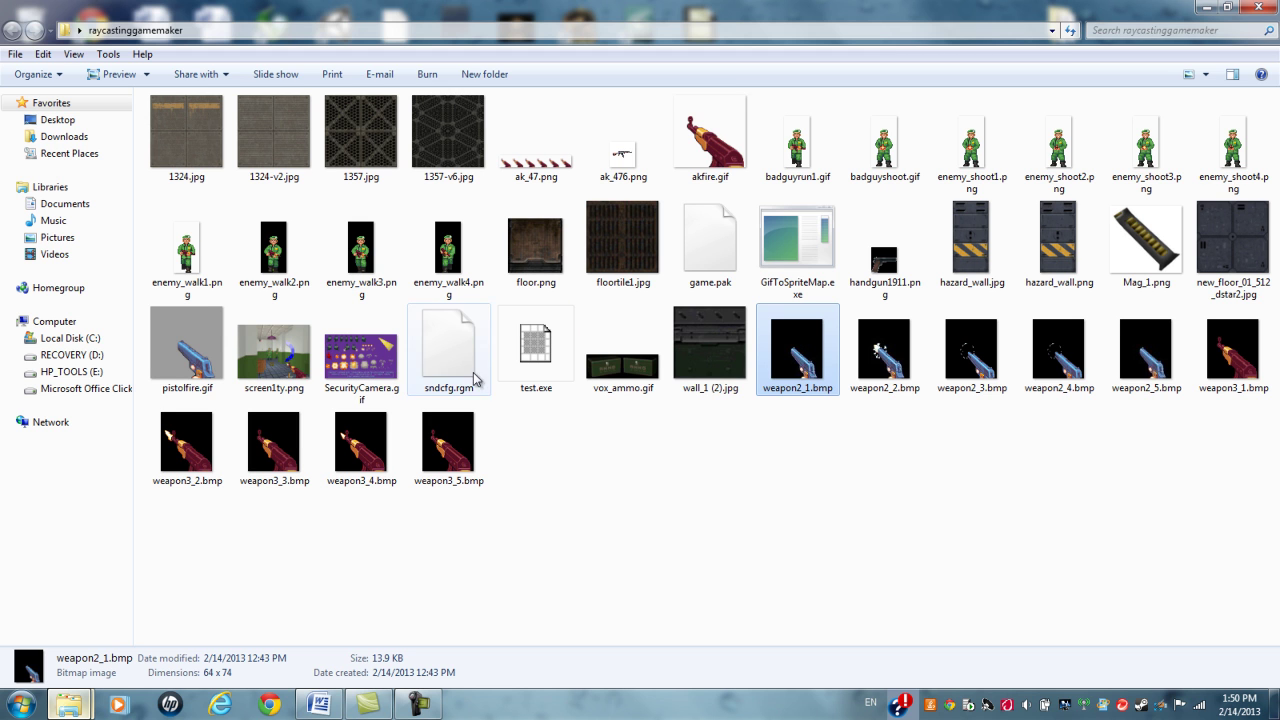
{"action": "left_click_drag", "start_coordinate": [790, 463], "coordinate": [1200, 331]}
{"action": "left_click", "coordinate": [929, 589]}
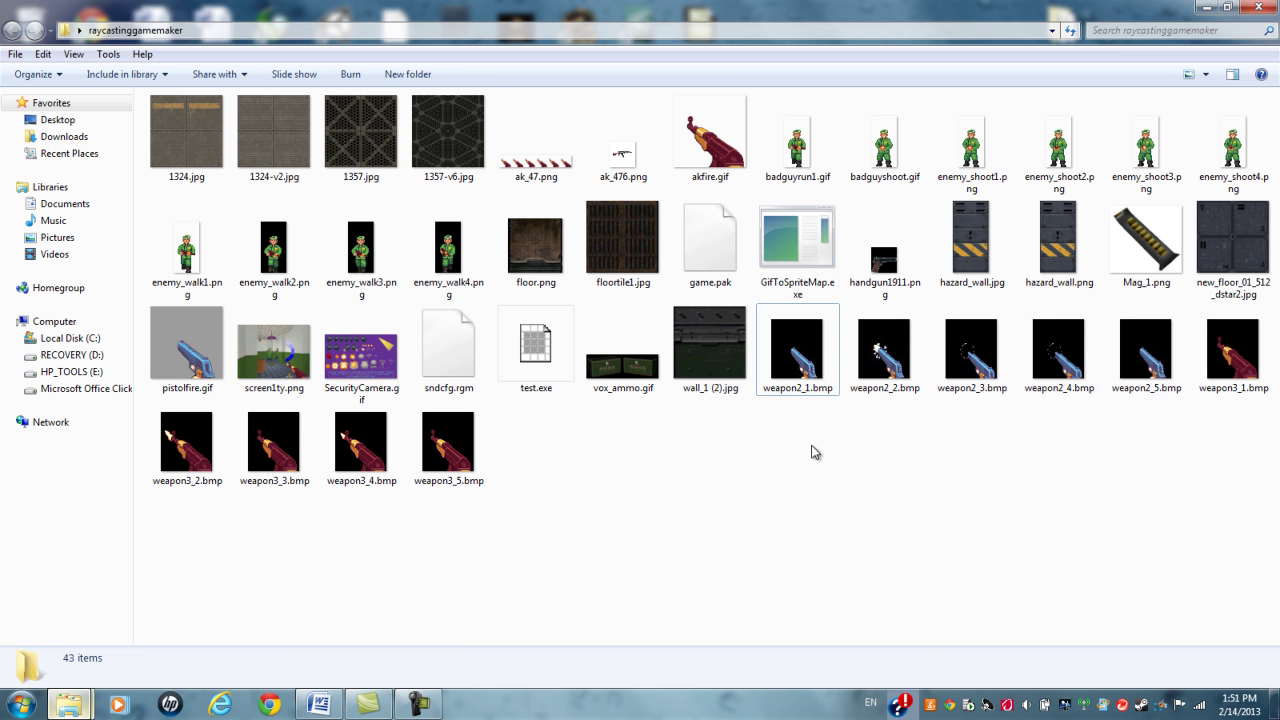
{"action": "left_click", "coordinate": [800, 358]}
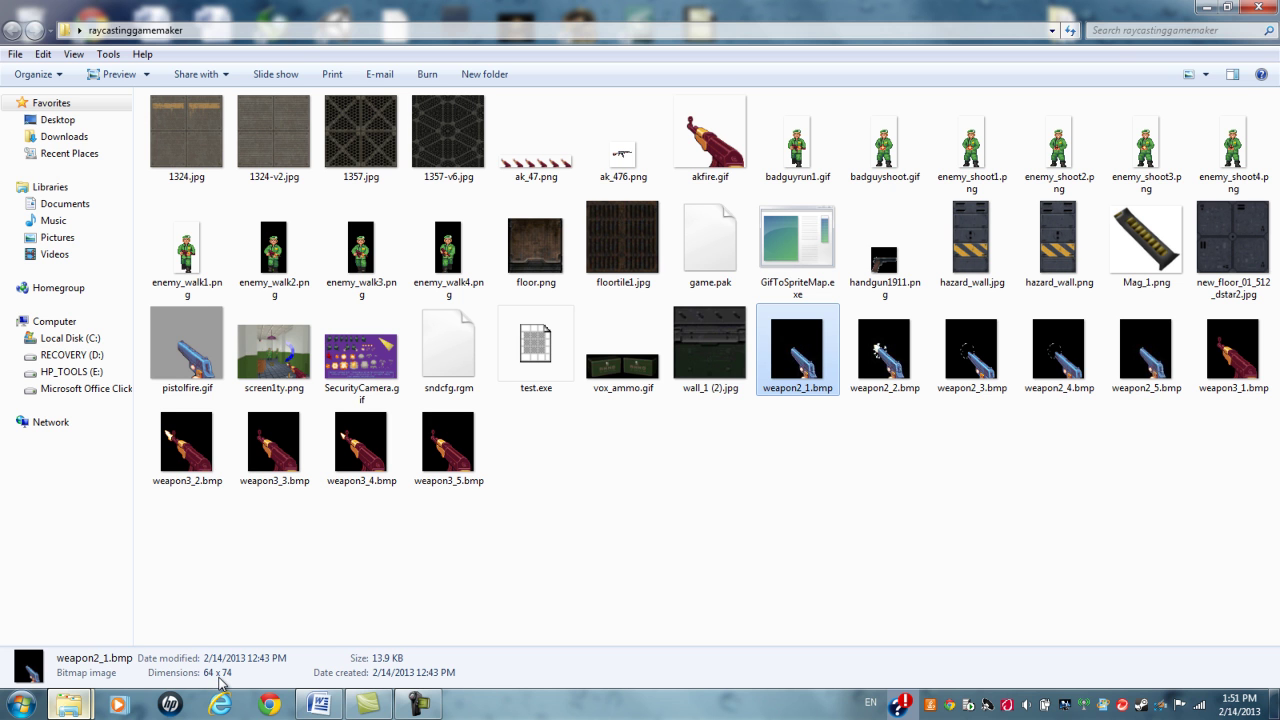
Switch to the RaycastingGameMaker install folder, open GameBitmaps and check weapon4_4.bmp's details
{"action": "left_click", "coordinate": [68, 703]}
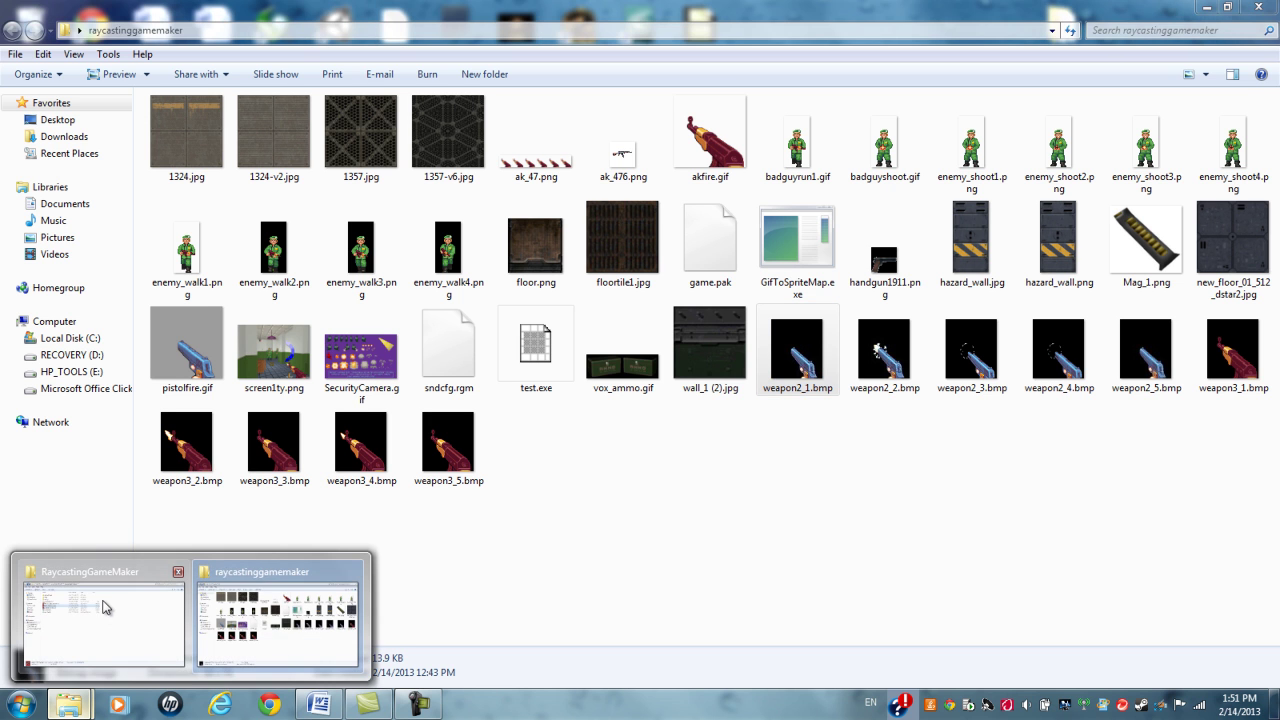
{"action": "left_click", "coordinate": [50, 598]}
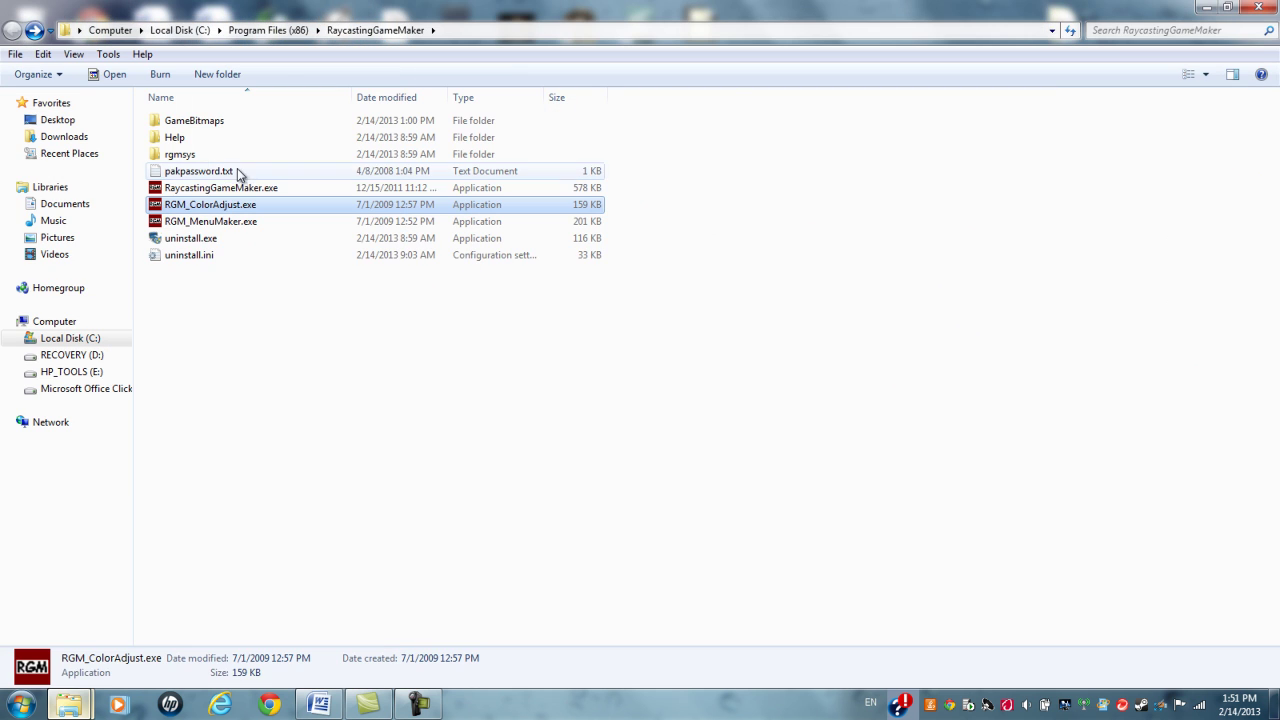
{"action": "double_click", "coordinate": [234, 124]}
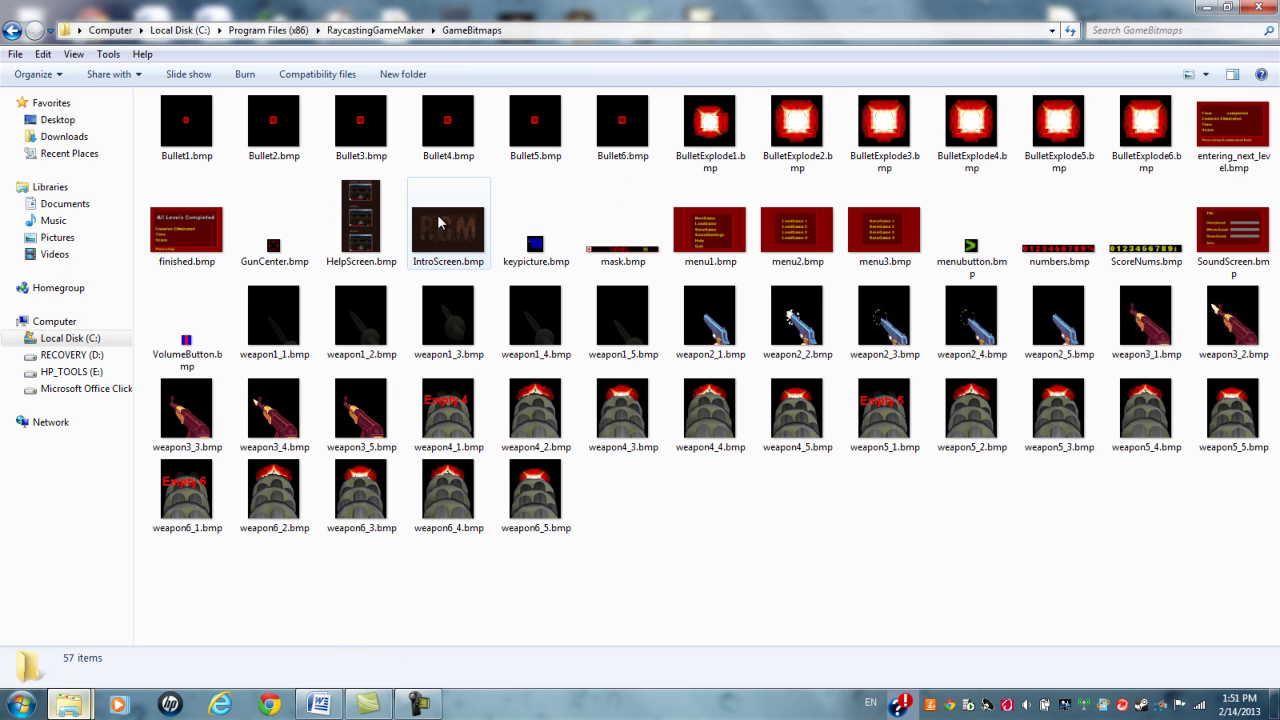
{"action": "left_click", "coordinate": [707, 421]}
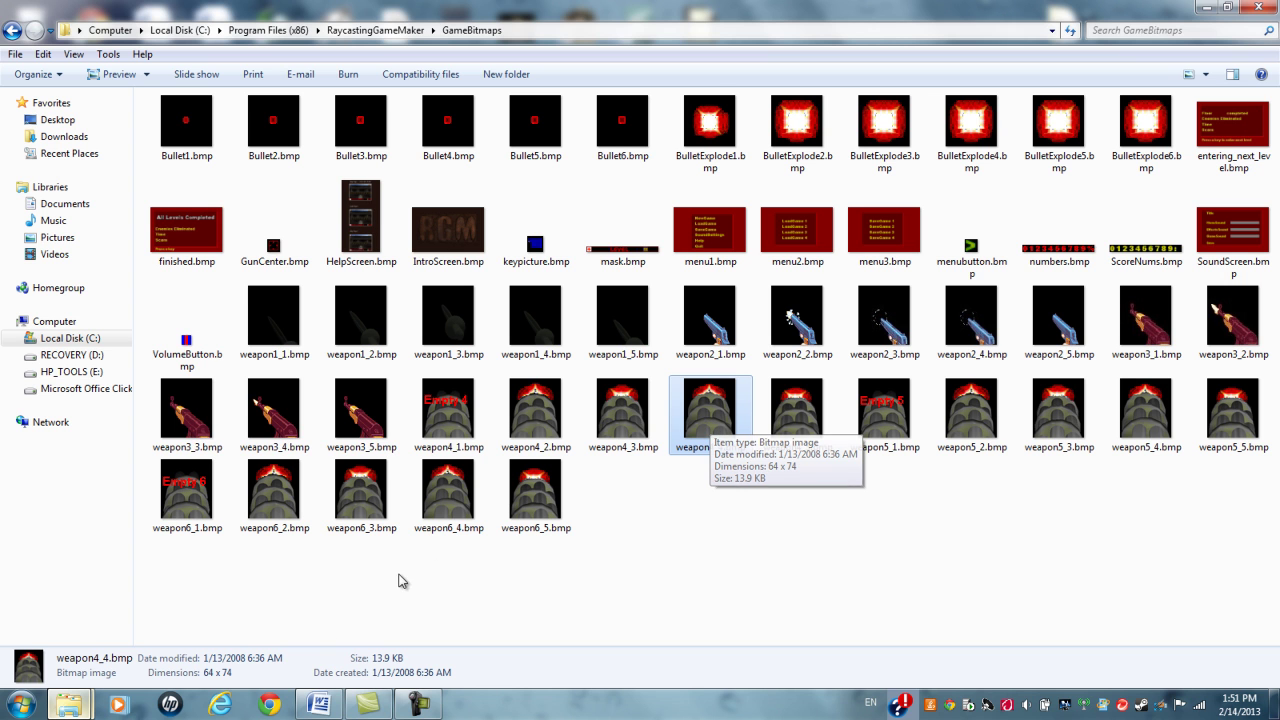
Restore the GameBitmaps window and position it beside the custom weapon folder
{"action": "double_click", "coordinate": [783, 10]}
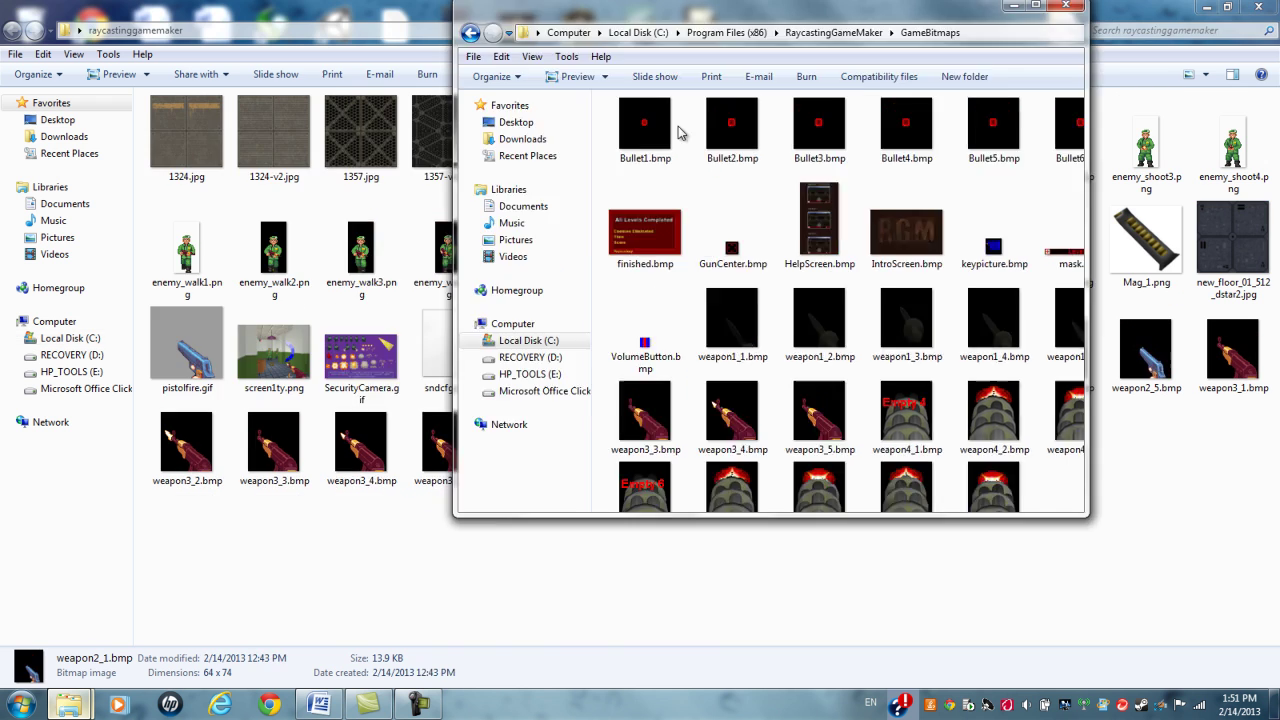
{"action": "left_click_drag", "start_coordinate": [783, 10], "coordinate": [269, 125]}
{"action": "left_click_drag", "start_coordinate": [796, 434], "coordinate": [1185, 318]}
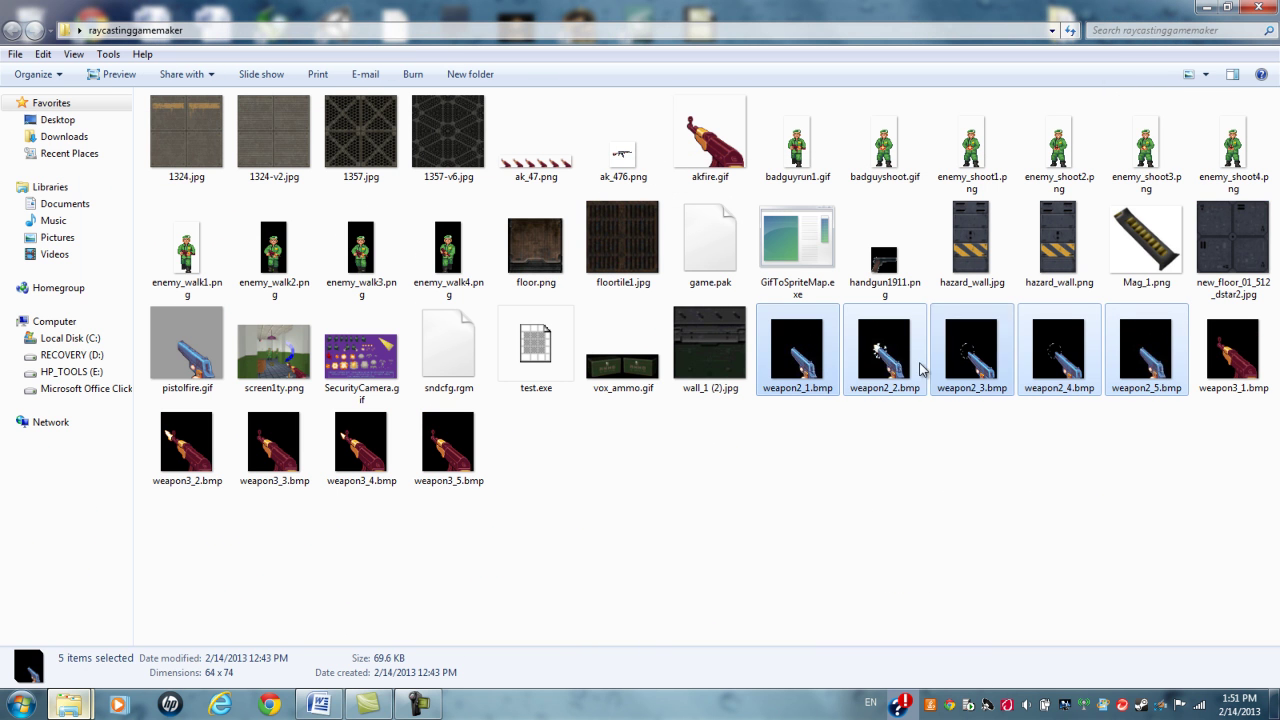
{"action": "left_click", "coordinate": [68, 705]}
{"action": "left_click", "coordinate": [86, 632]}
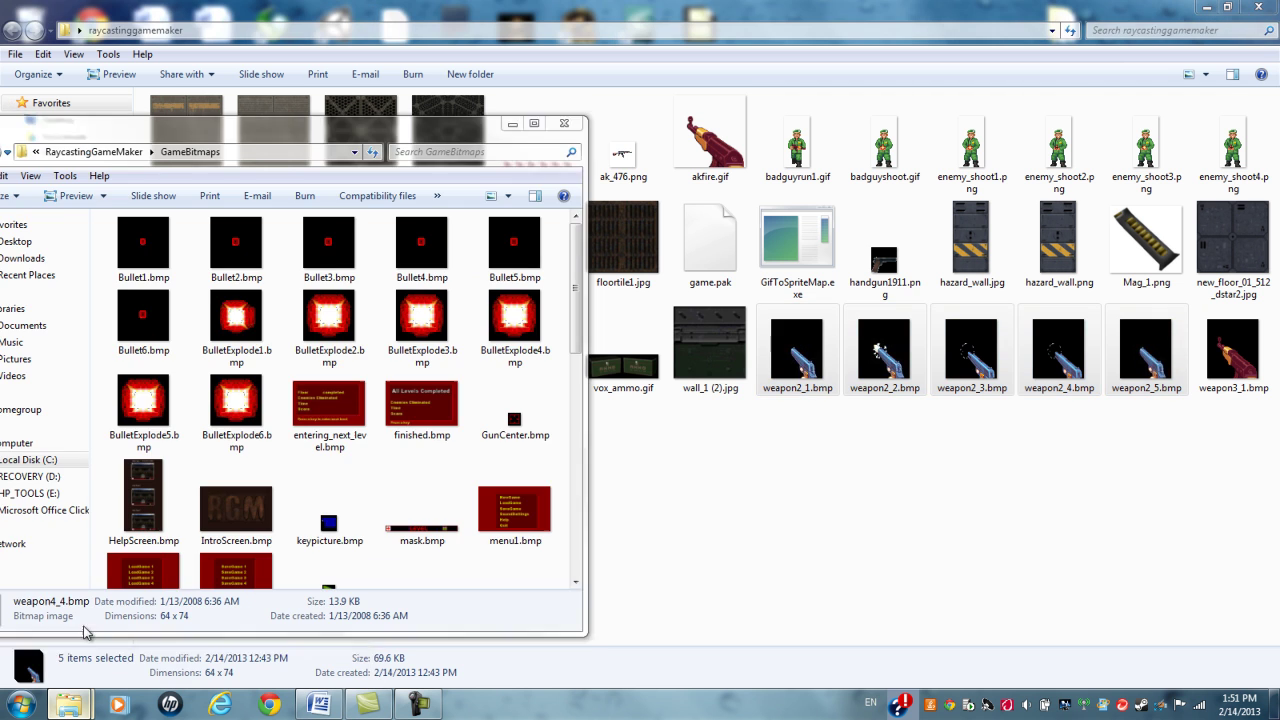
{"action": "left_click", "coordinate": [534, 123]}
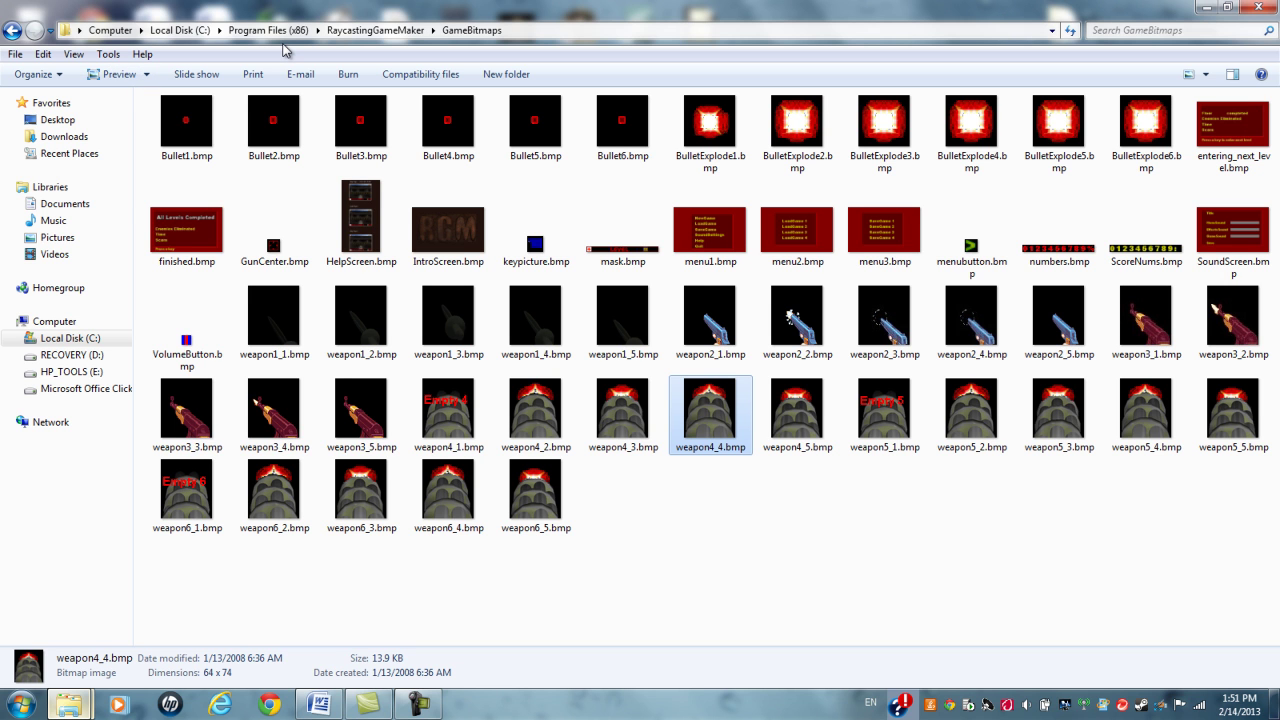
{"action": "double_click", "coordinate": [1132, 12]}
Copy weapon2_1 through weapon2_5 from the custom weapon folder
{"action": "left_click_drag", "start_coordinate": [1132, 12], "coordinate": [515, 69]}
{"action": "left_click_drag", "start_coordinate": [796, 426], "coordinate": [1150, 342]}
{"action": "right_click", "coordinate": [894, 350]}
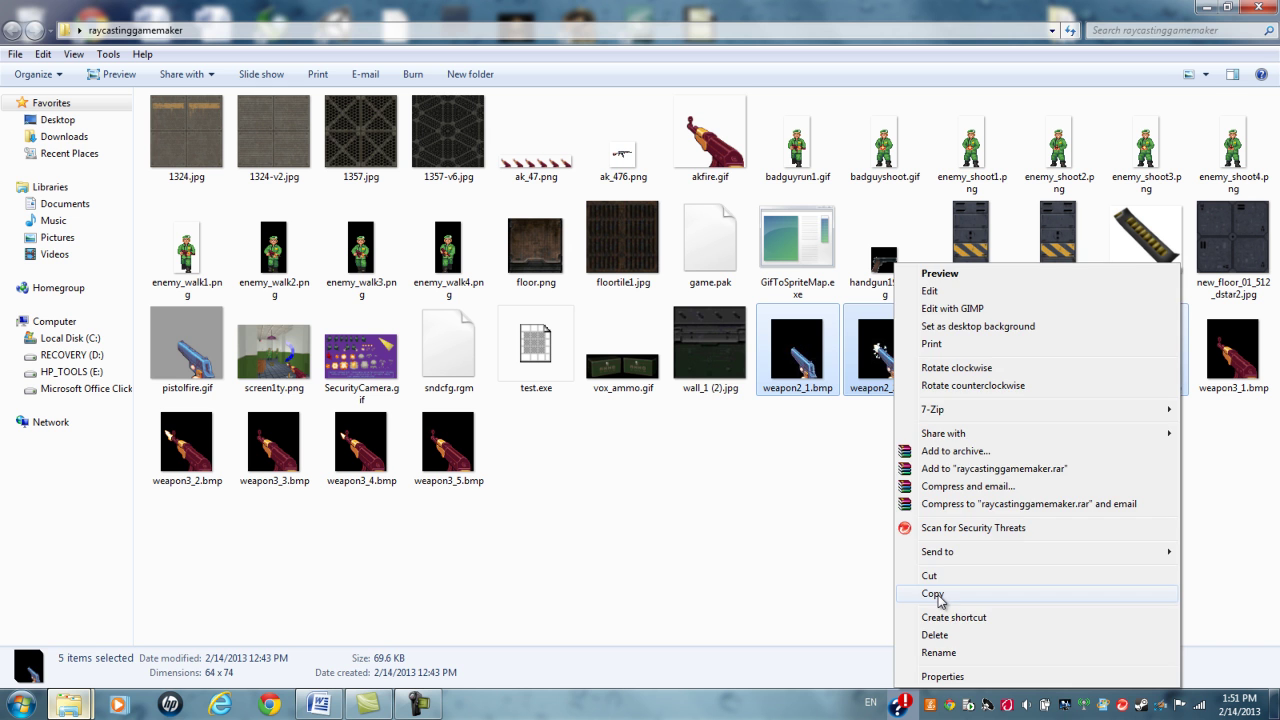
{"action": "left_click", "coordinate": [932, 594]}
Paste them into GameBitmaps, then cancel when same-named files already exist
{"action": "mouse_move", "coordinate": [68, 705]}
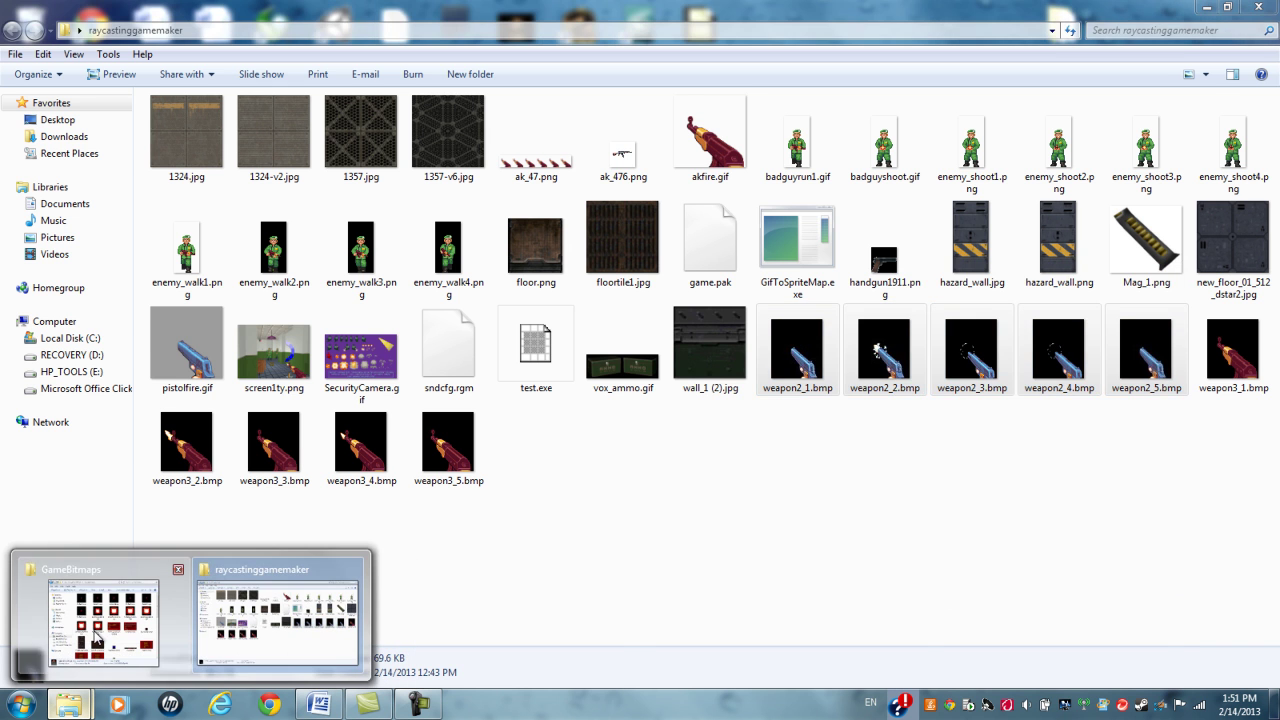
{"action": "left_click", "coordinate": [97, 637]}
{"action": "double_click", "coordinate": [590, 12]}
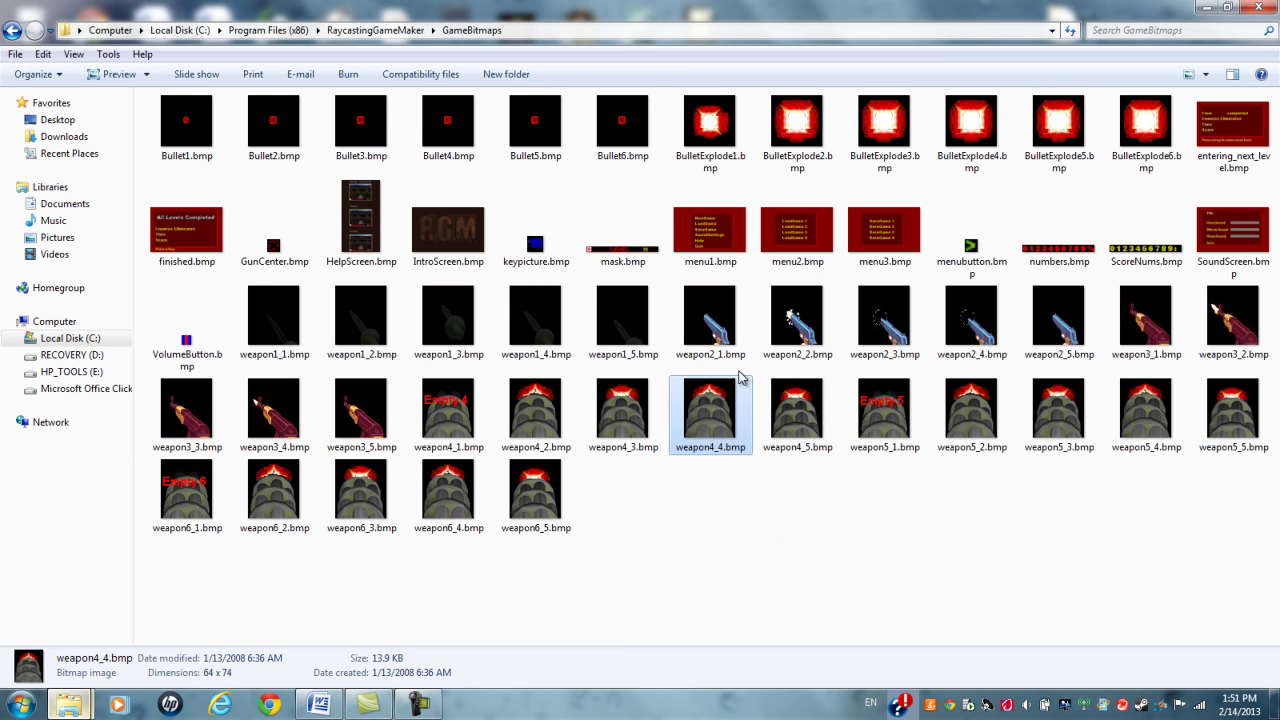
{"action": "right_click", "coordinate": [805, 484]}
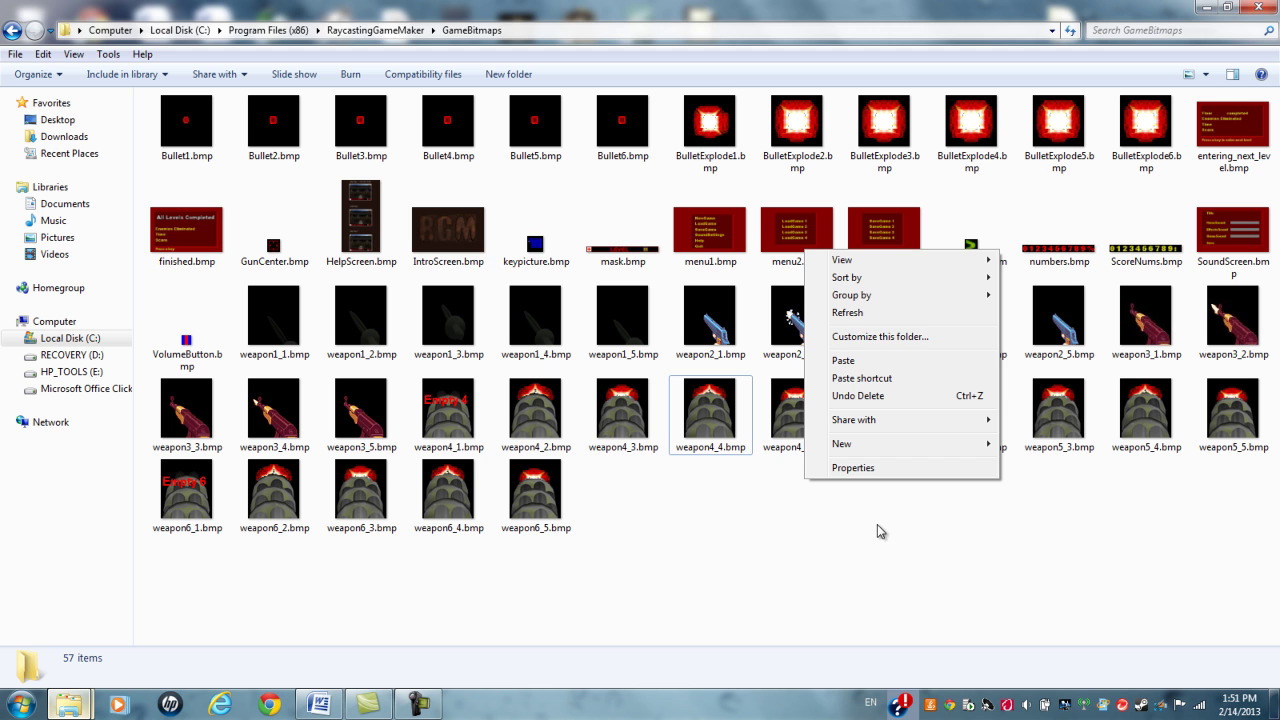
{"action": "left_click", "coordinate": [845, 360]}
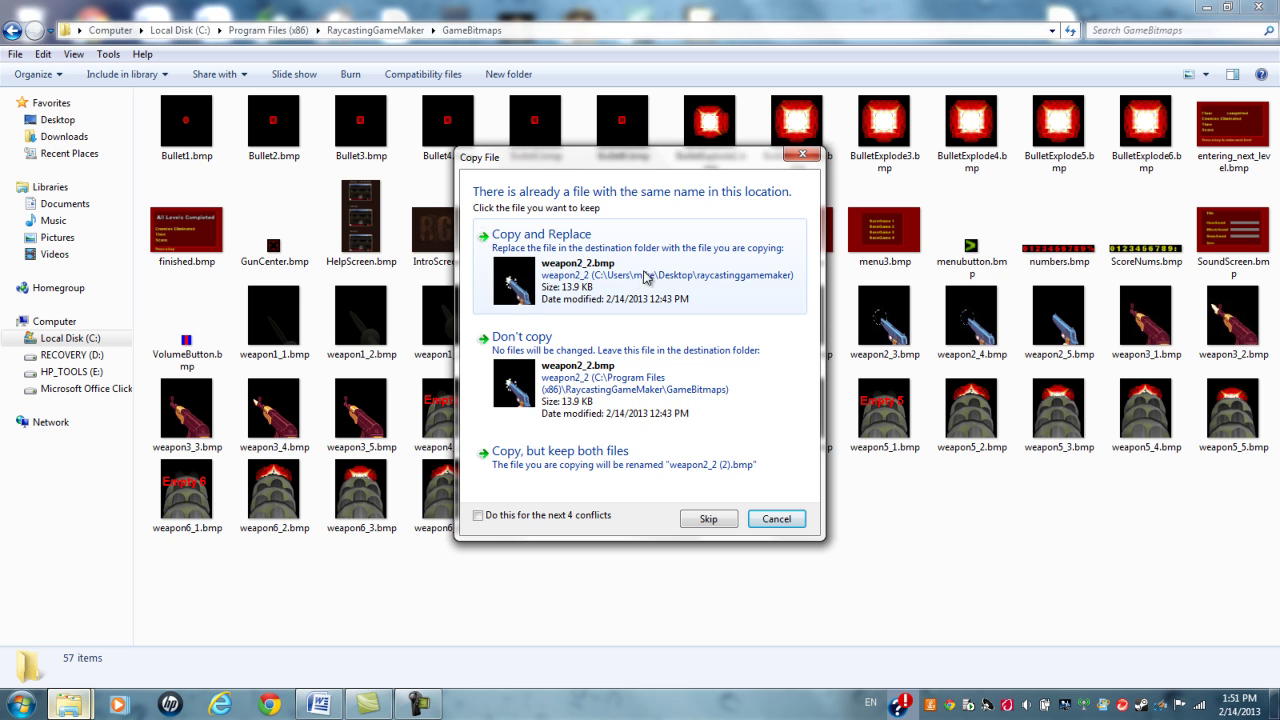
{"action": "left_click", "coordinate": [803, 156]}
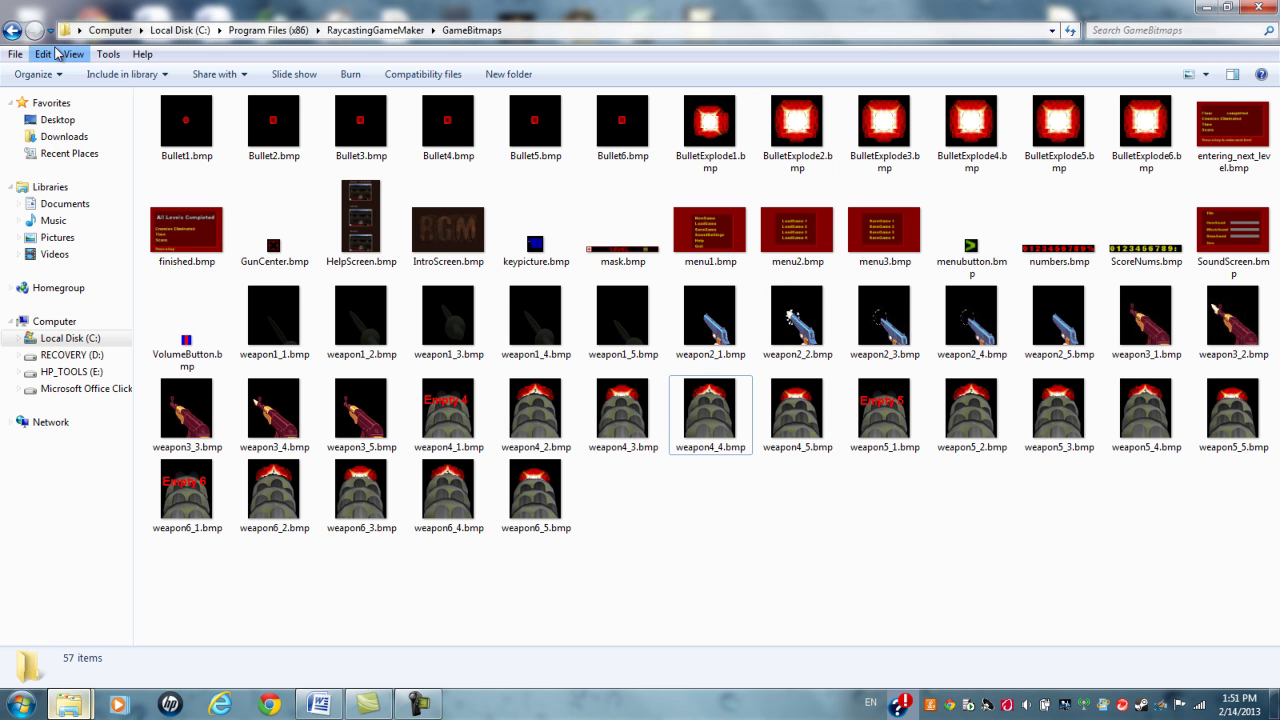
Launch RGM_ColorAdjust.exe and load weapon2_1.bmp from GameBitmaps as its texture
{"action": "left_click", "coordinate": [24, 34]}
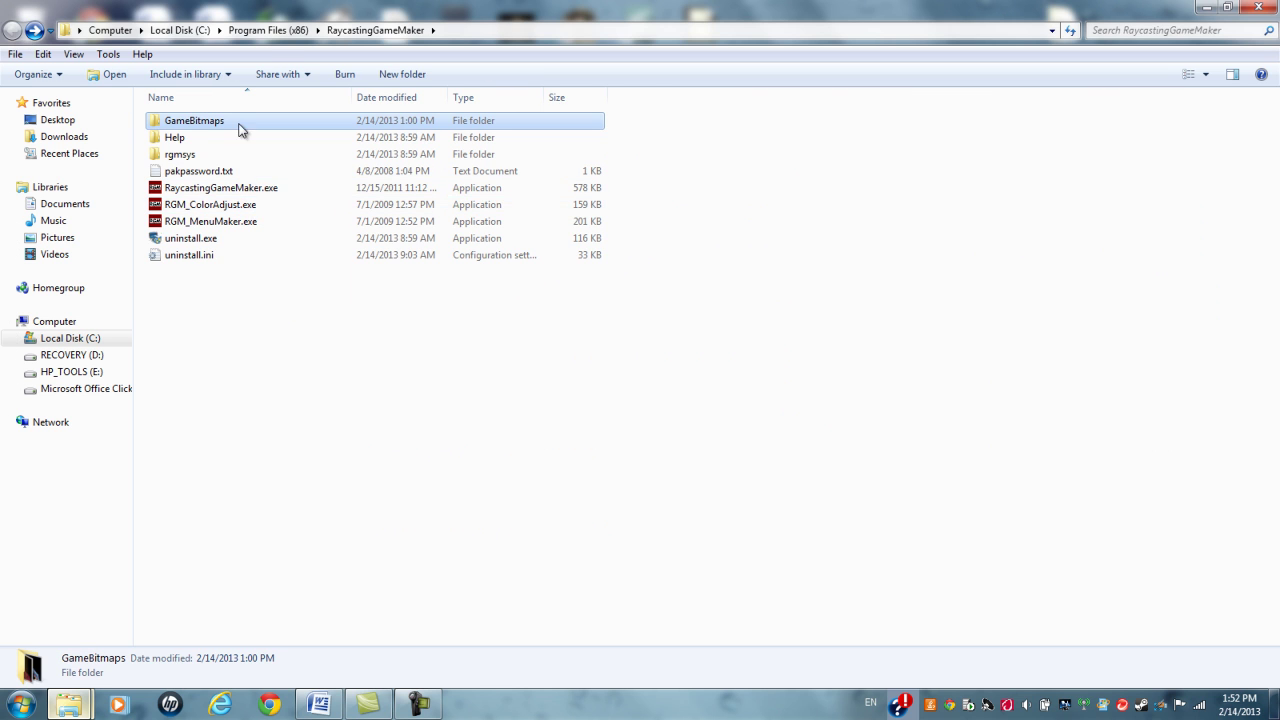
{"action": "double_click", "coordinate": [197, 206]}
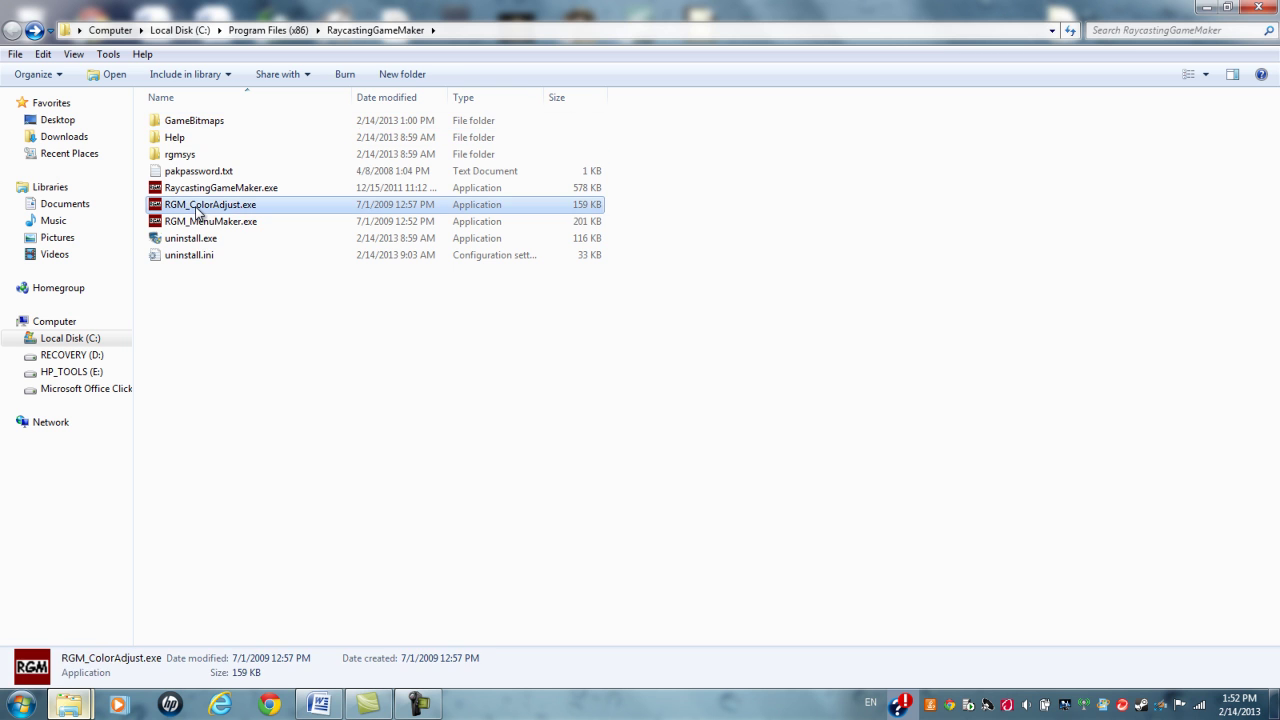
{"action": "left_click", "coordinate": [53, 69]}
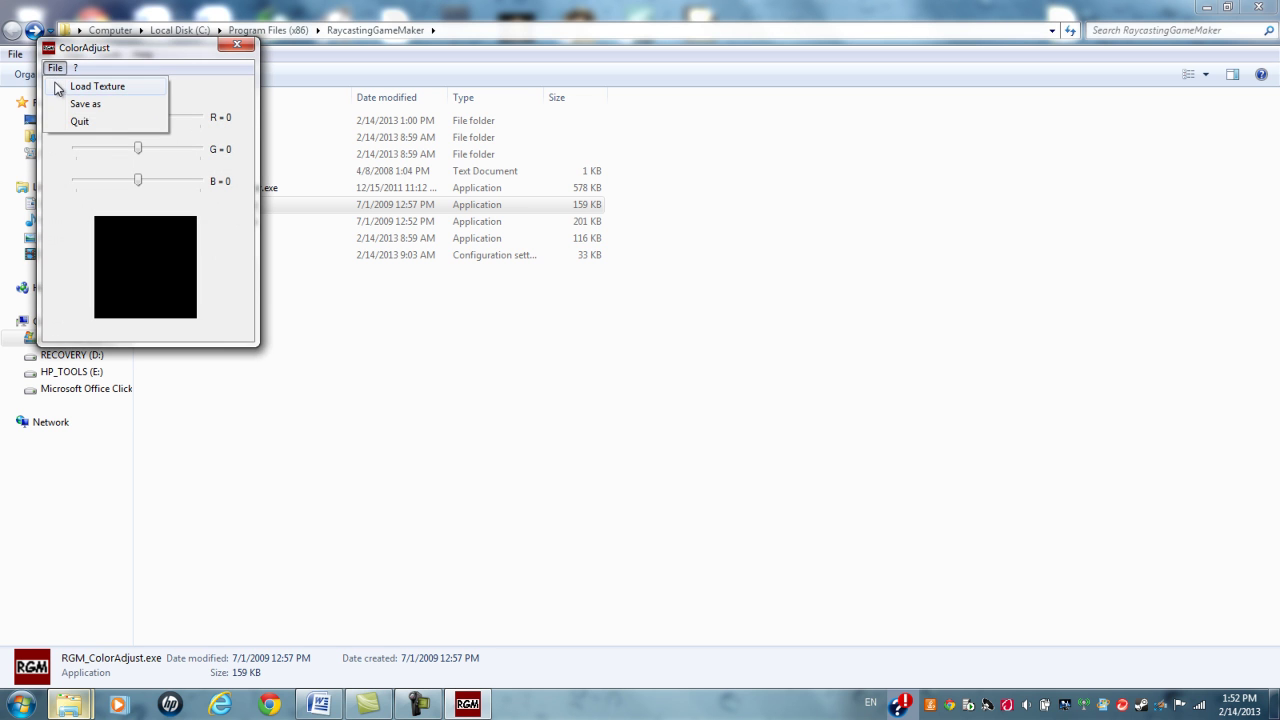
{"action": "left_click", "coordinate": [593, 310]}
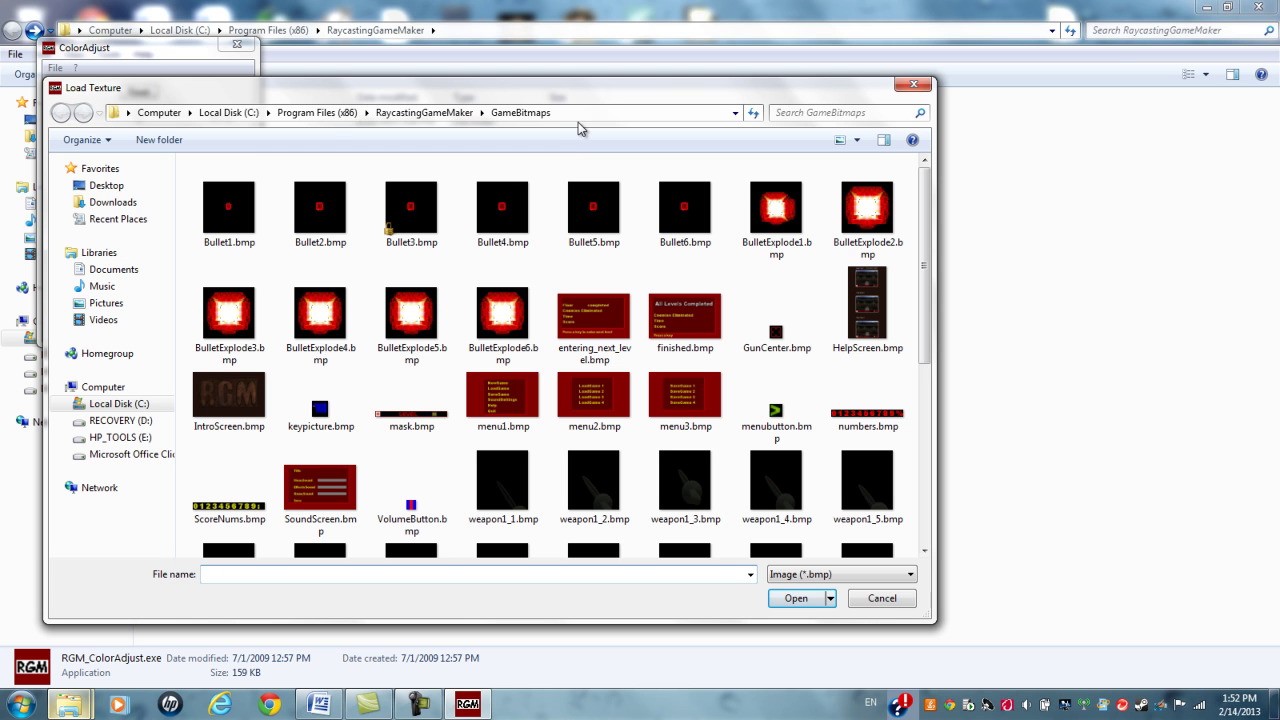
{"action": "left_click_drag", "start_coordinate": [929, 266], "coordinate": [930, 455]}
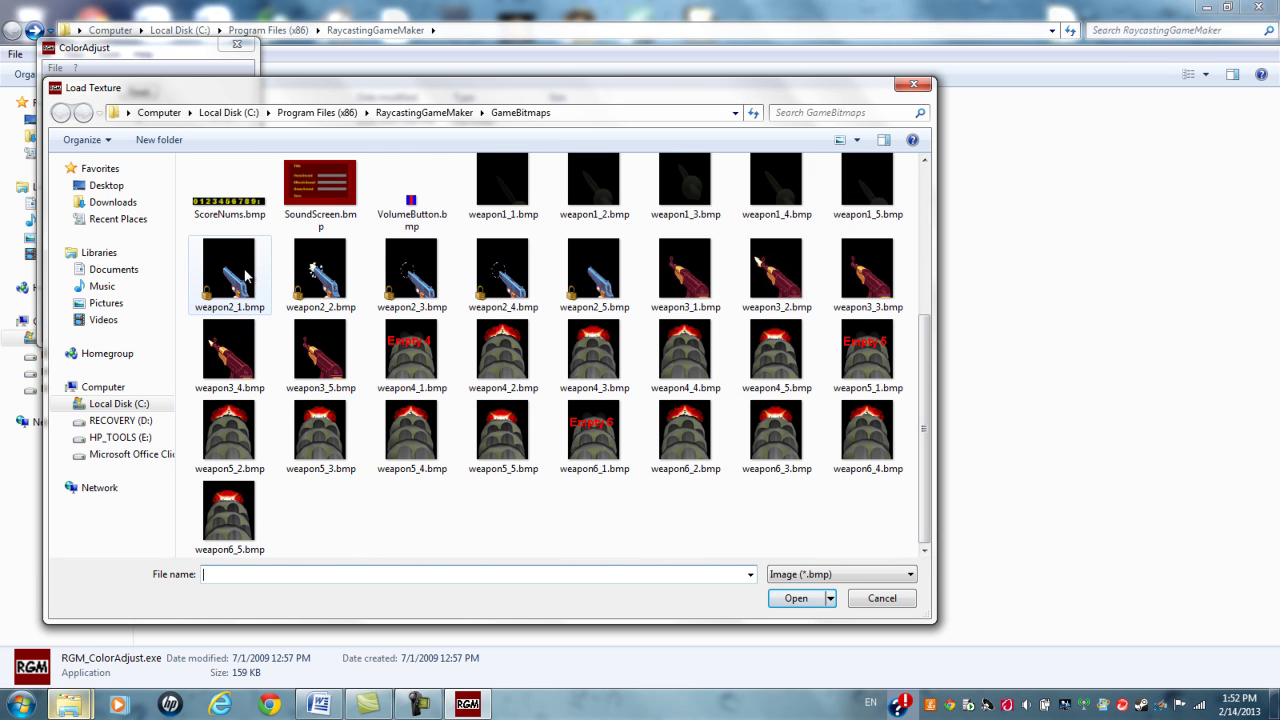
{"action": "double_click", "coordinate": [230, 270]}
Save the ColorAdjust texture as weapon2_1.bmp in the GameBitmaps folder
{"action": "left_click", "coordinate": [55, 68]}
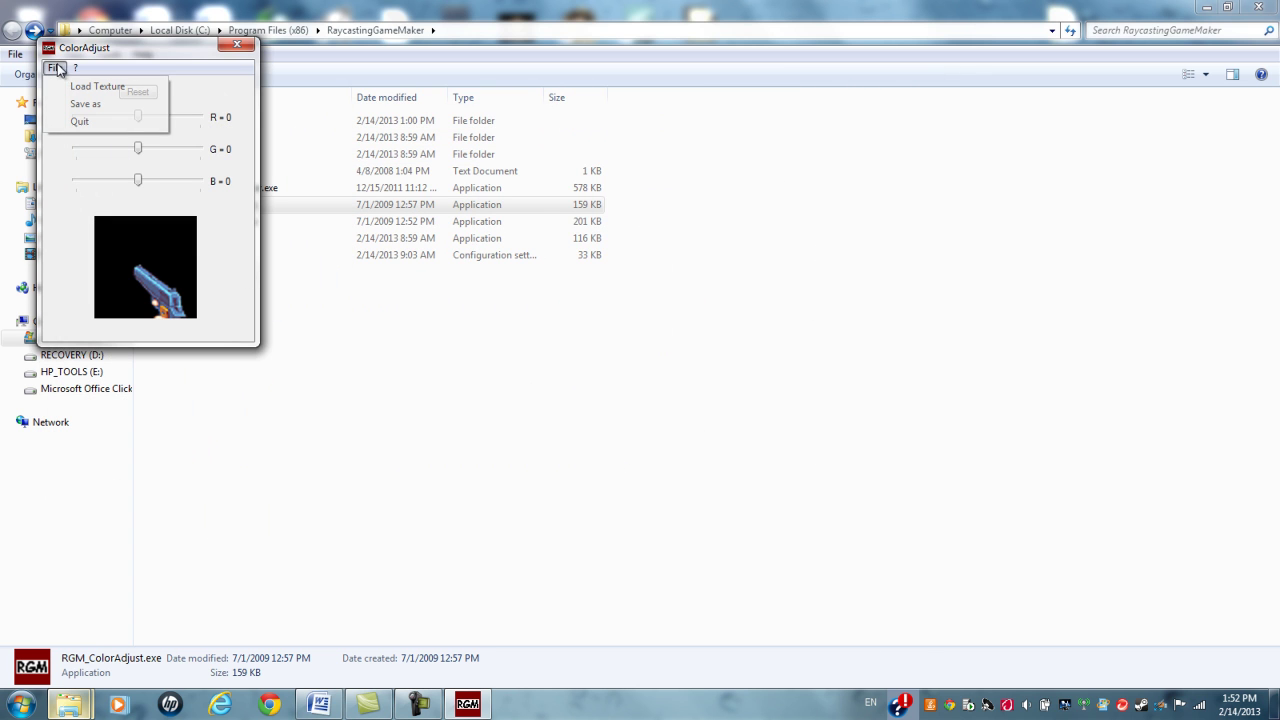
{"action": "left_click", "coordinate": [80, 104]}
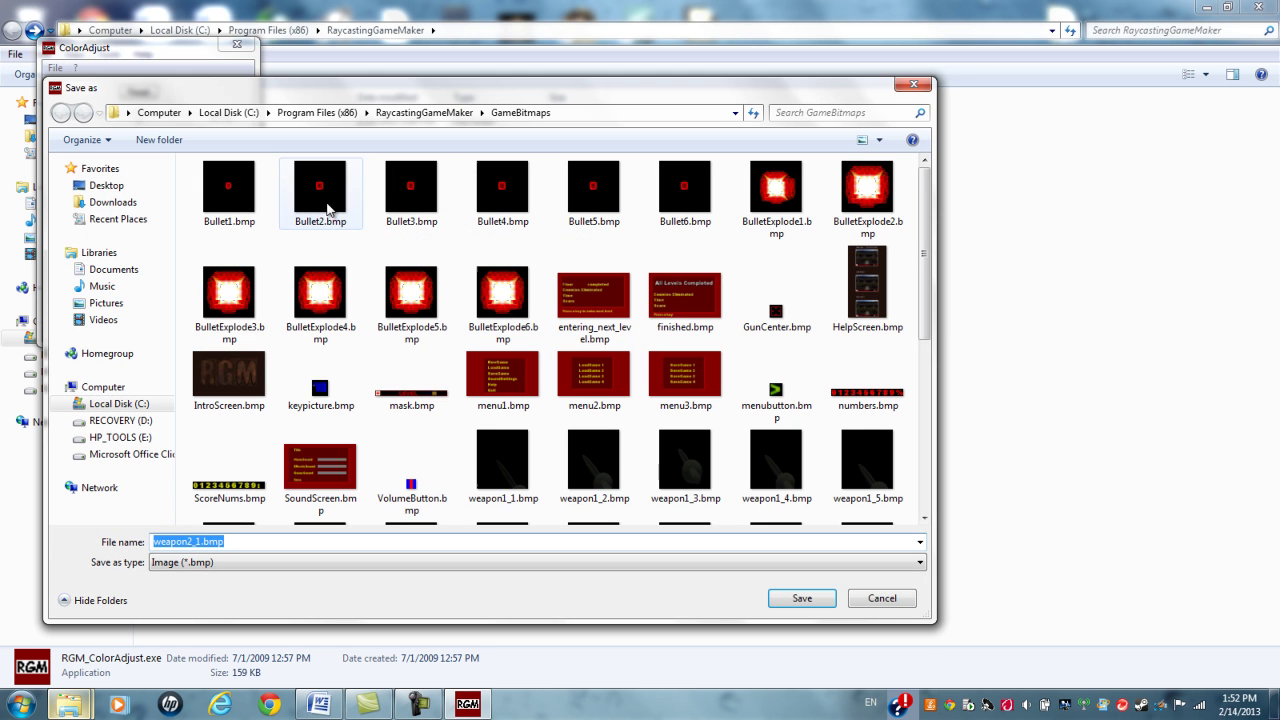
{"action": "left_click_drag", "start_coordinate": [929, 288], "coordinate": [937, 416]}
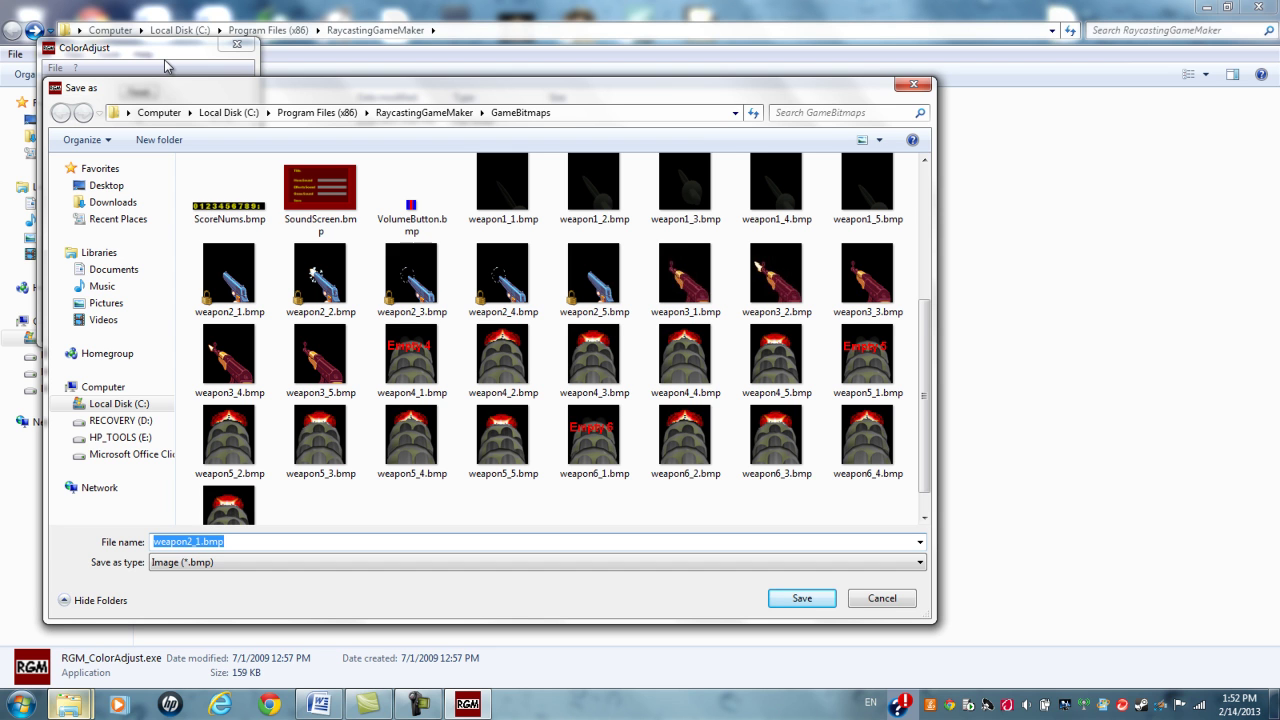
{"action": "left_click", "coordinate": [801, 600]}
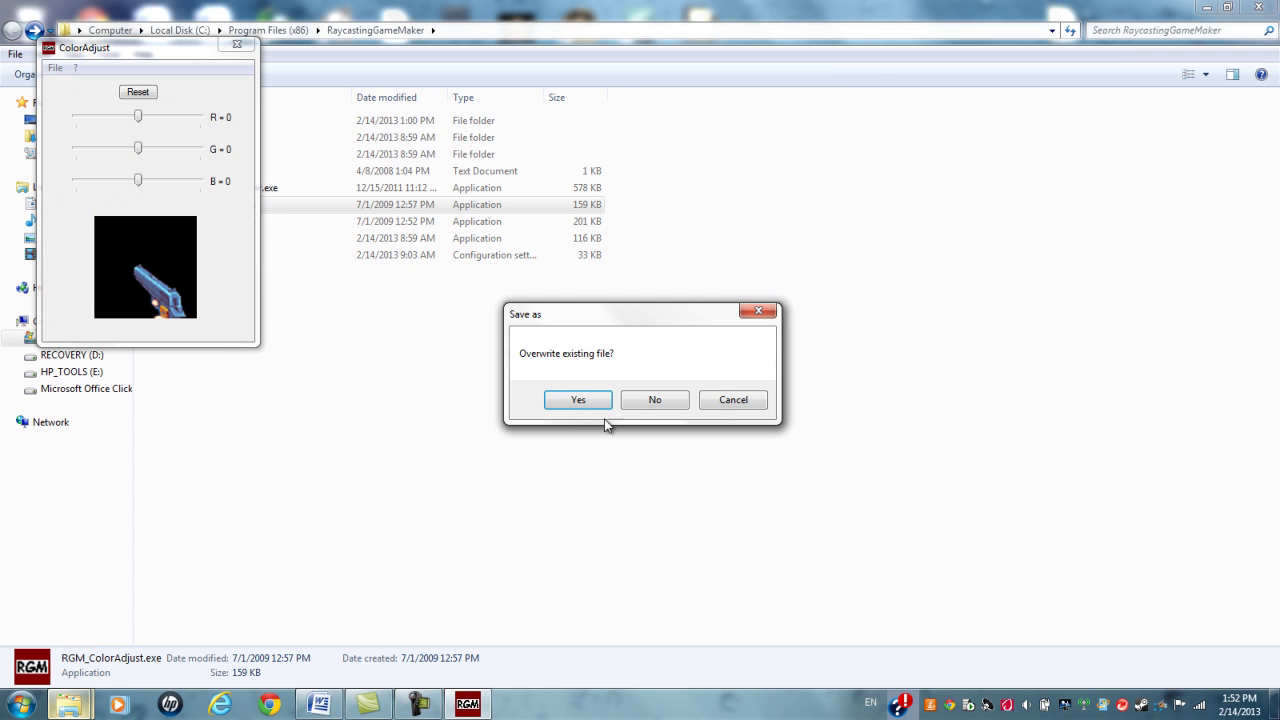
Confirm overwriting weapon2_1.bmp, close ColorAdjust, and open Raycasting Game Maker maximized
{"action": "left_click", "coordinate": [578, 400]}
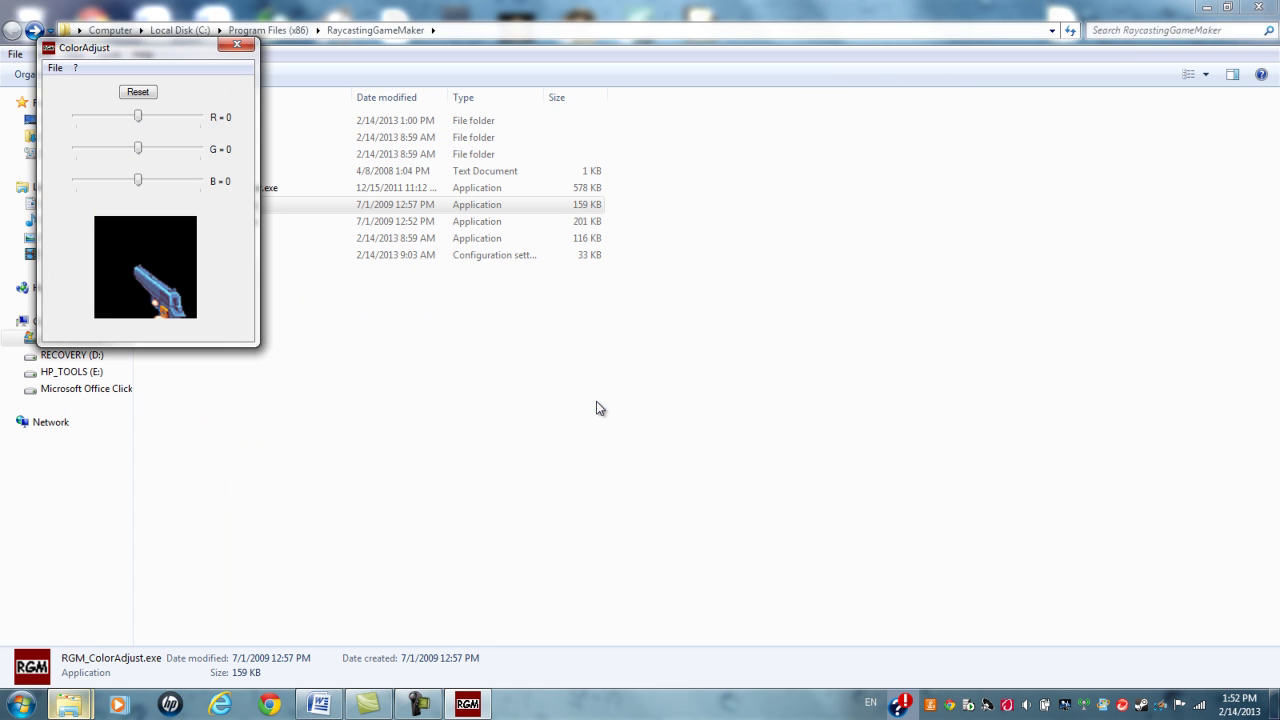
{"action": "left_click", "coordinate": [237, 44]}
{"action": "double_click", "coordinate": [212, 187]}
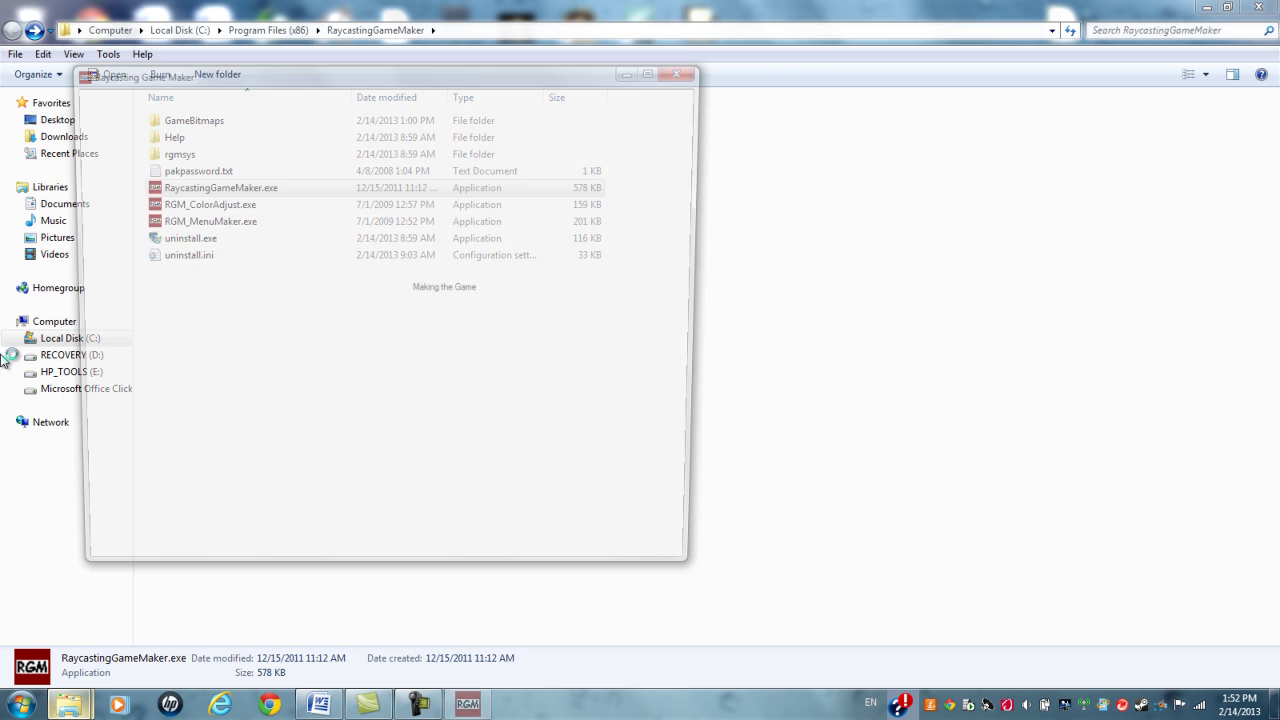
{"action": "left_click", "coordinate": [660, 70]}
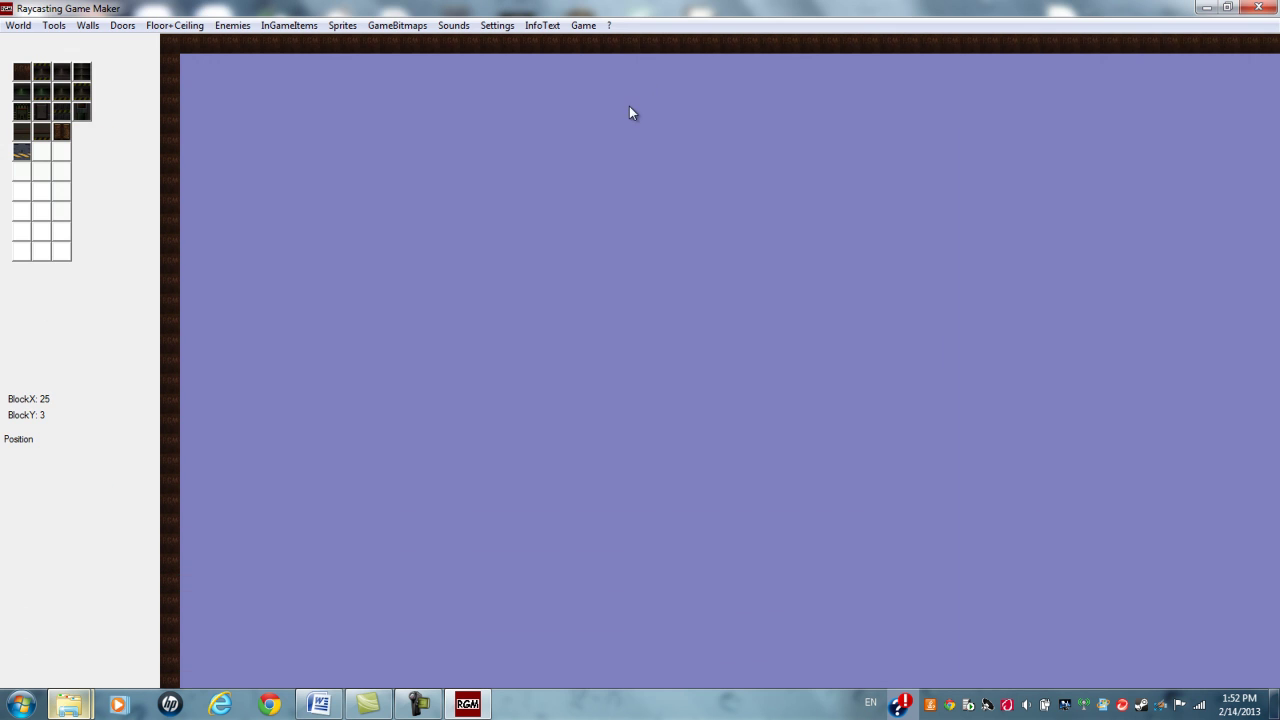
Import all bitmaps via GameBitmaps > Import GameBitmaps and acknowledge the success message
{"action": "left_click", "coordinate": [397, 25]}
{"action": "left_click", "coordinate": [400, 62]}
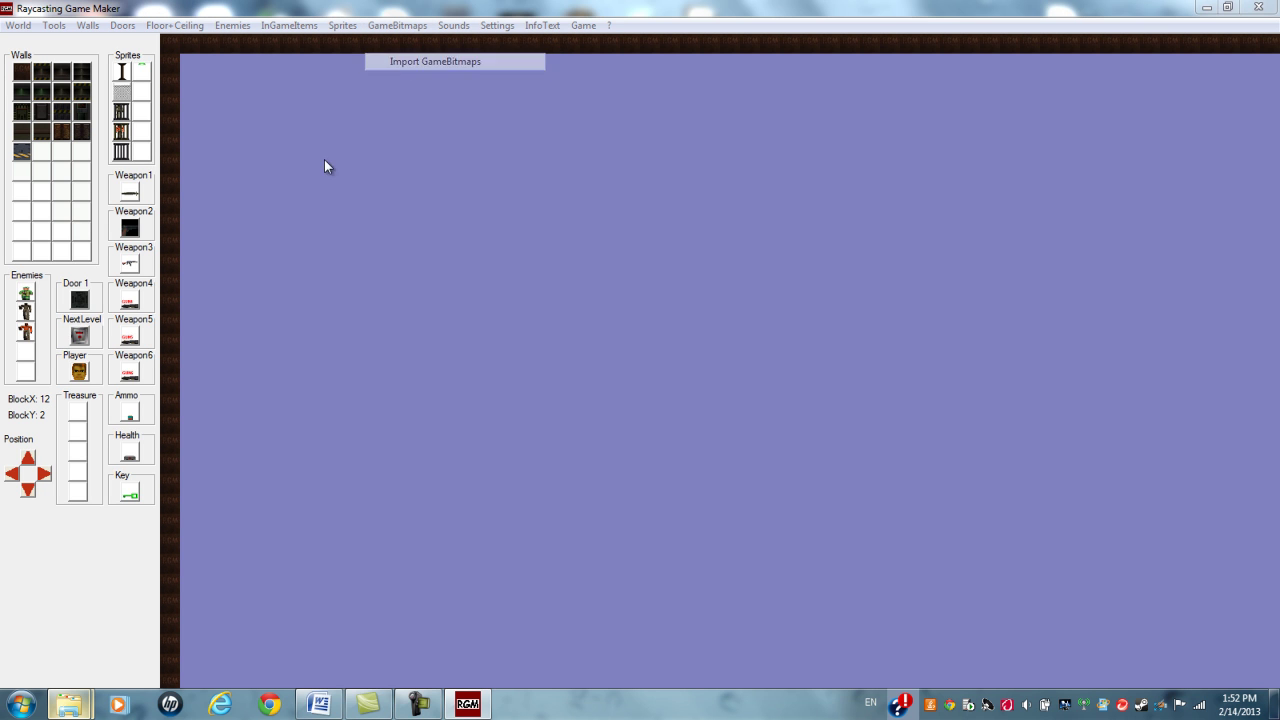
{"action": "left_click", "coordinate": [648, 411]}
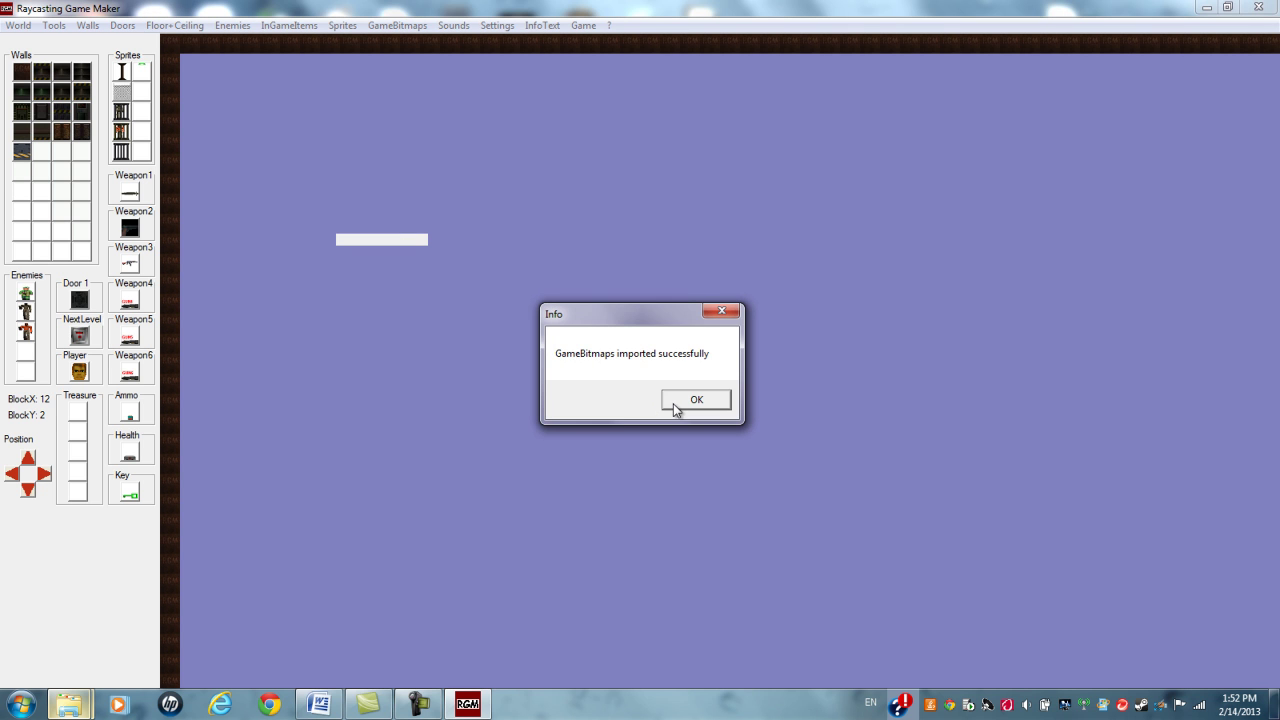
{"action": "left_click", "coordinate": [673, 403]}
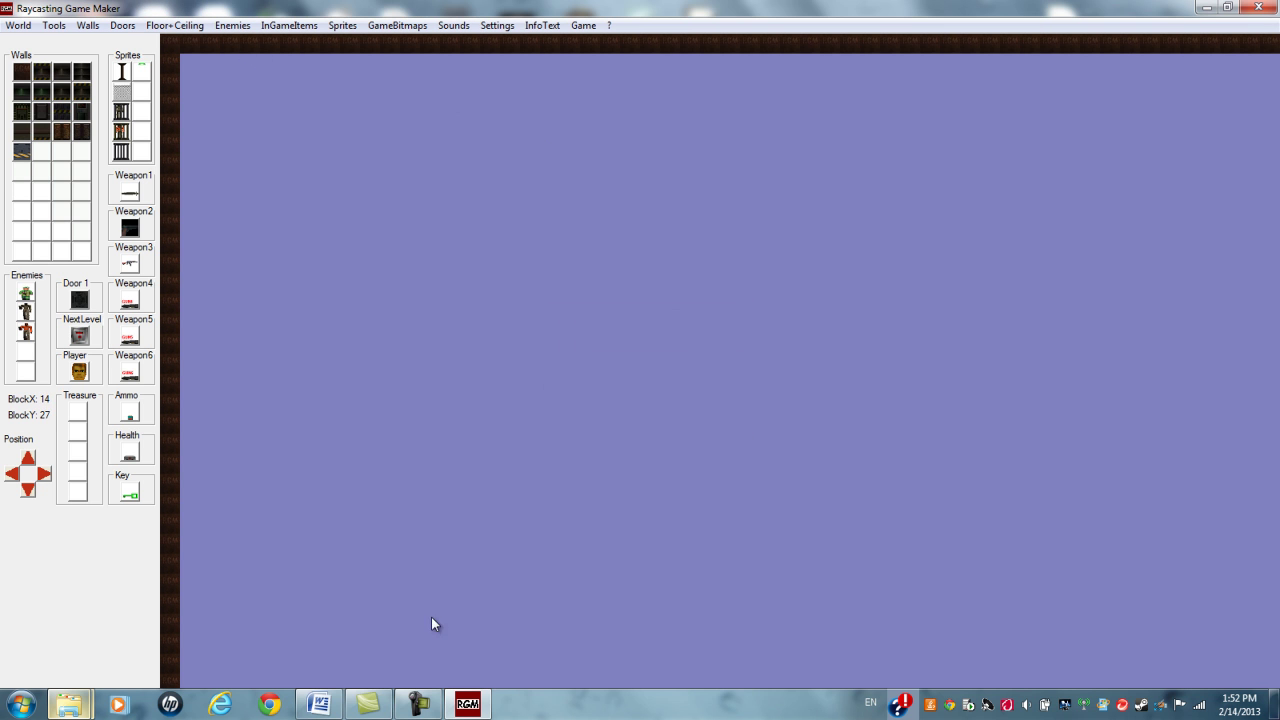
Bring the program folder Explorer window forward, open GameBitmaps and select mask.bmp
{"action": "mouse_move", "coordinate": [477, 709]}
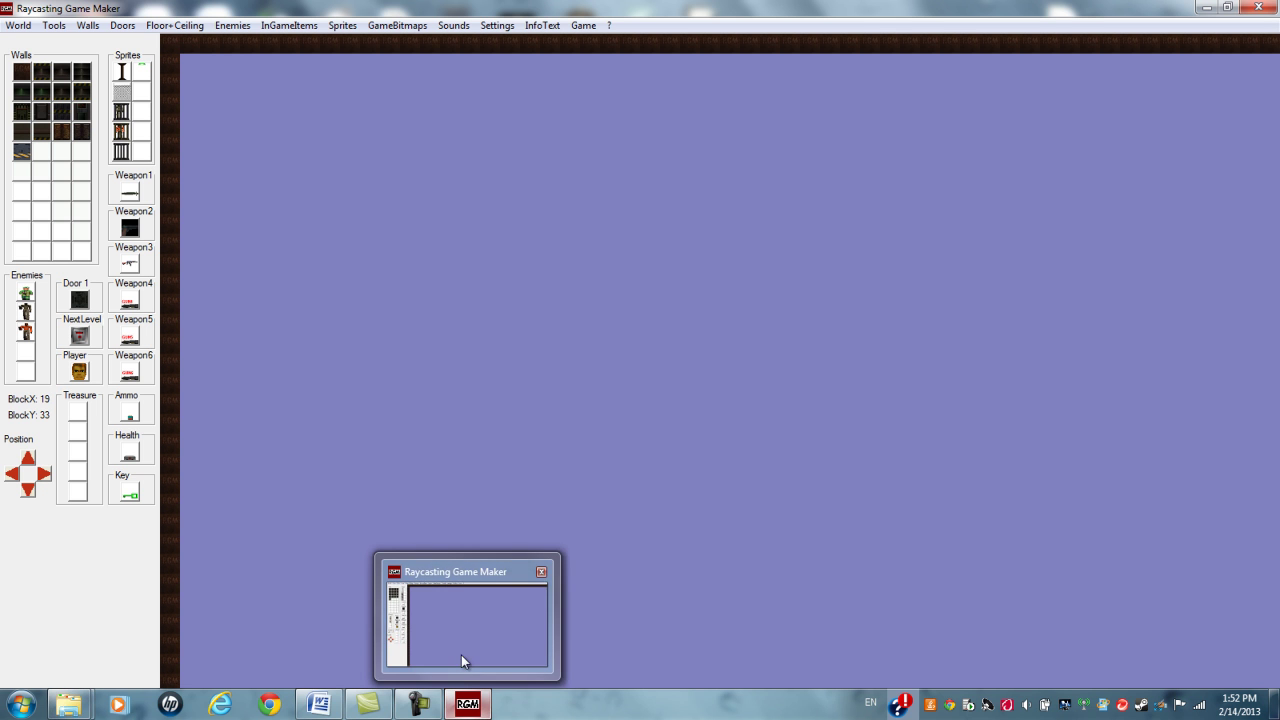
{"action": "mouse_move", "coordinate": [77, 708]}
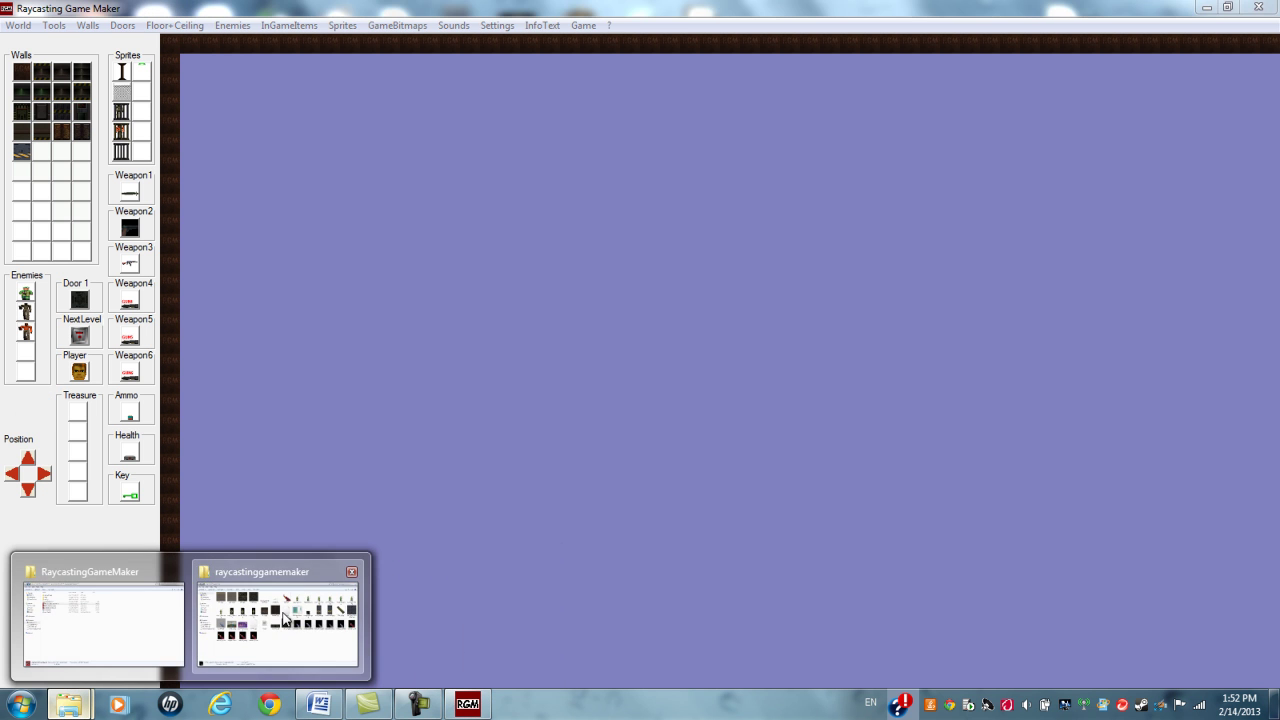
{"action": "left_click", "coordinate": [266, 586]}
{"action": "left_click", "coordinate": [110, 608]}
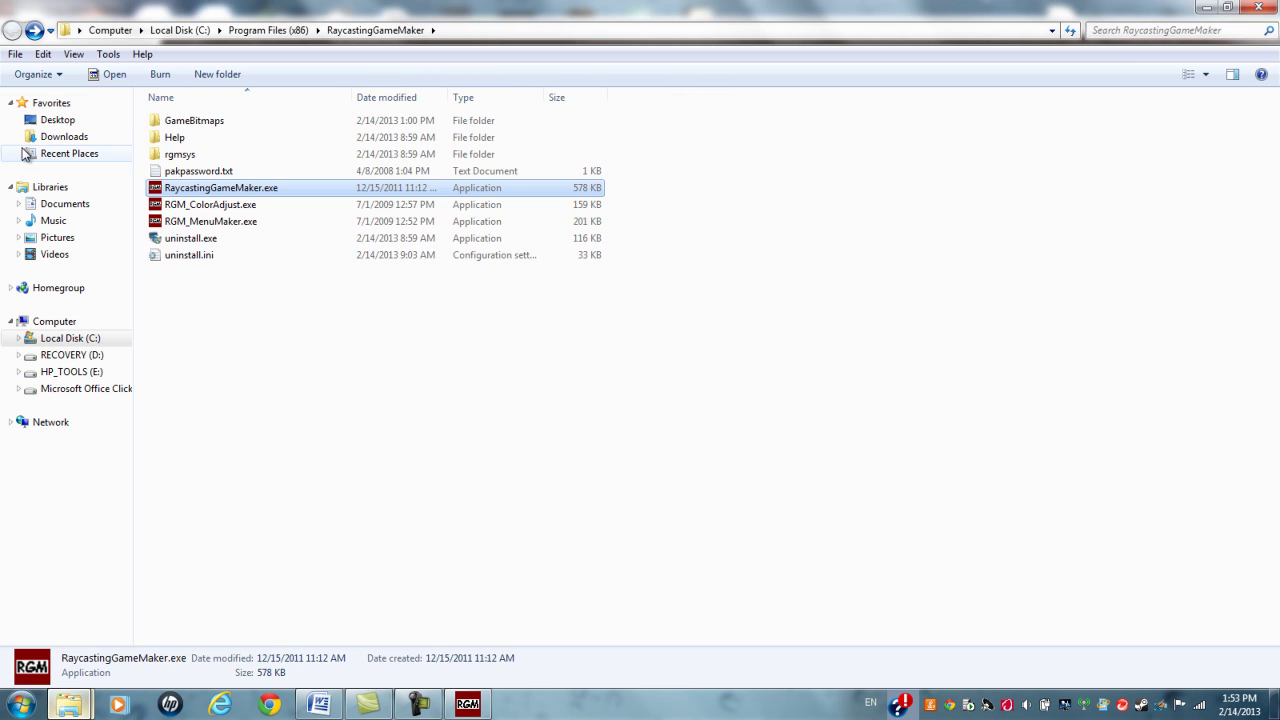
{"action": "double_click", "coordinate": [189, 124]}
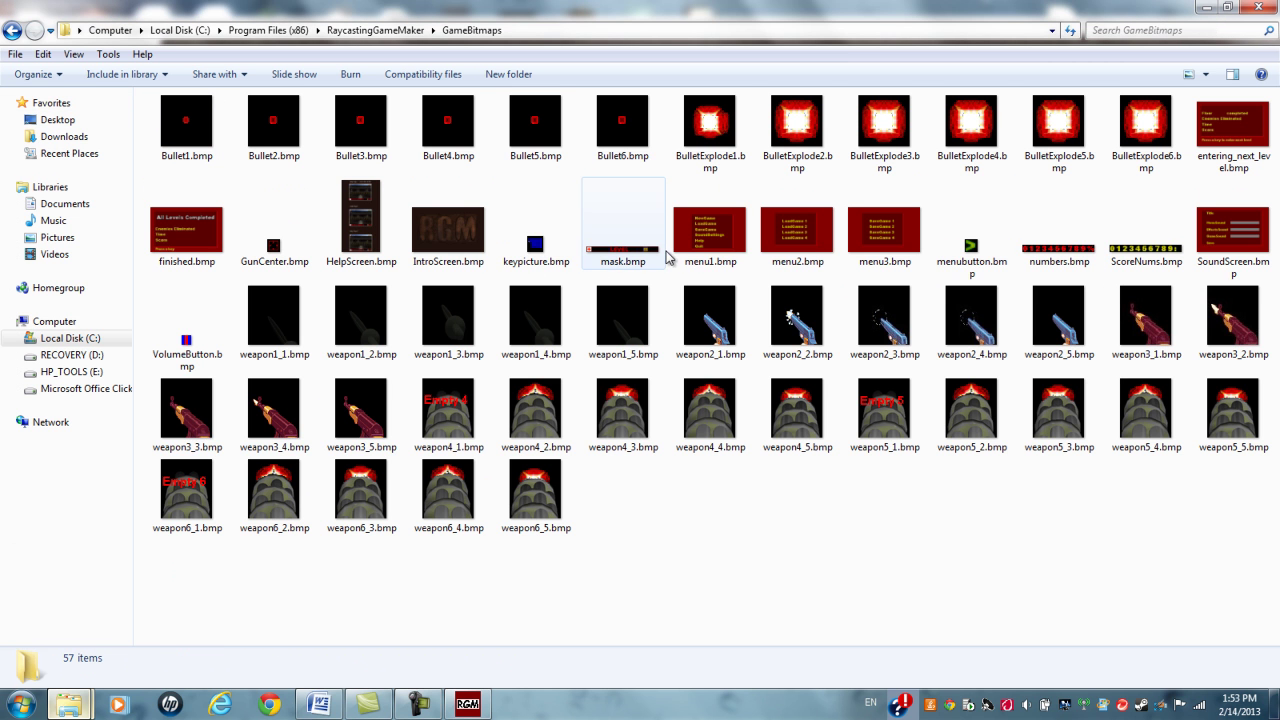
{"action": "left_click", "coordinate": [614, 258]}
{"action": "double_click", "coordinate": [614, 258]}
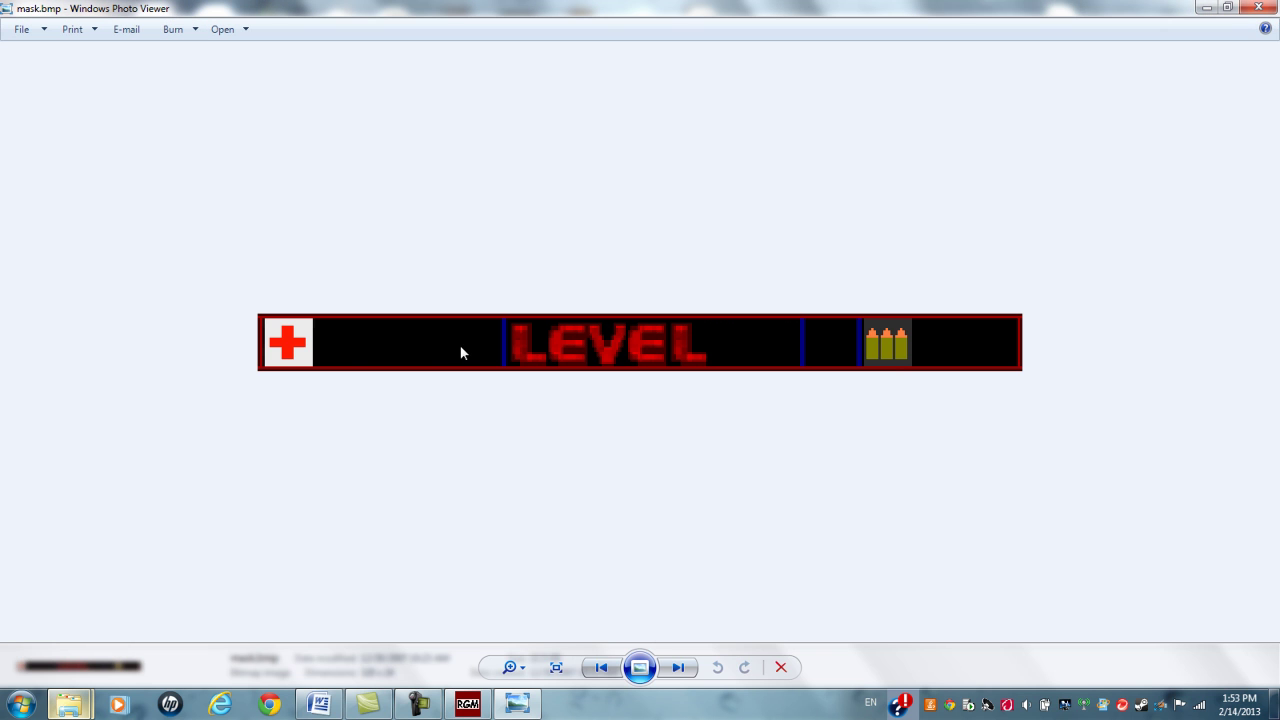
{"action": "left_click", "coordinate": [1206, 7]}
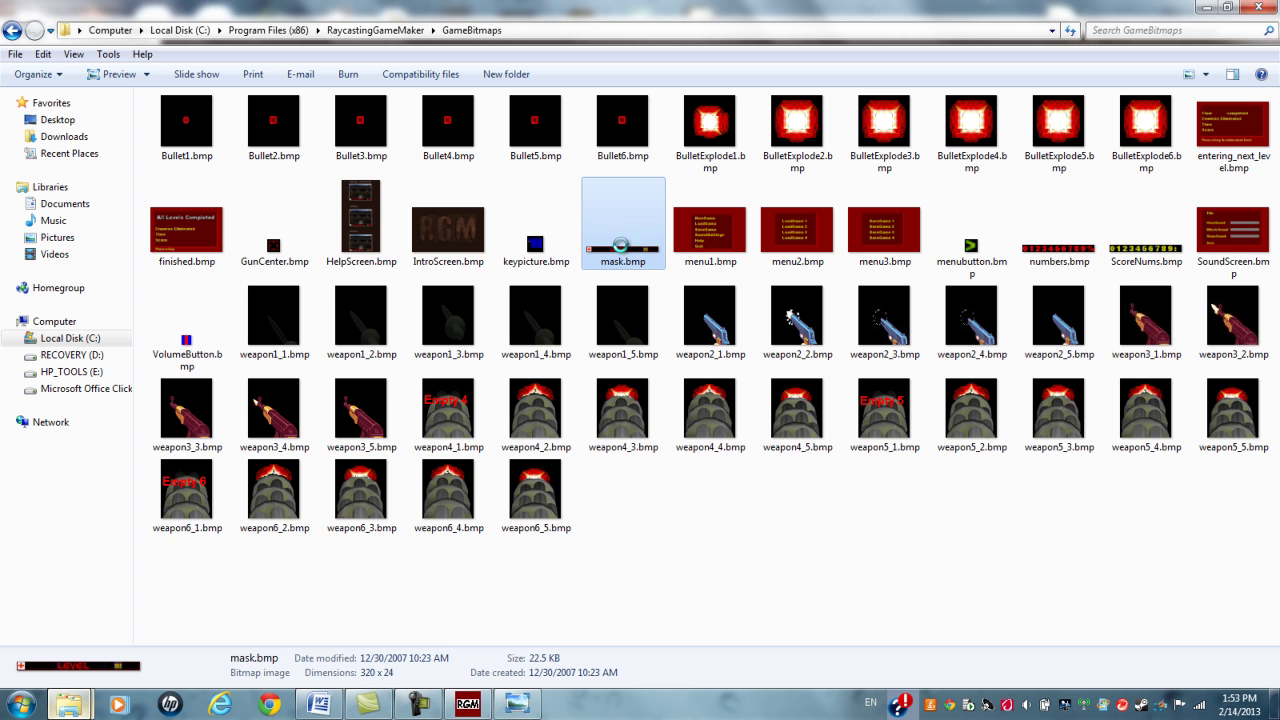
{"action": "double_click", "coordinate": [621, 245]}
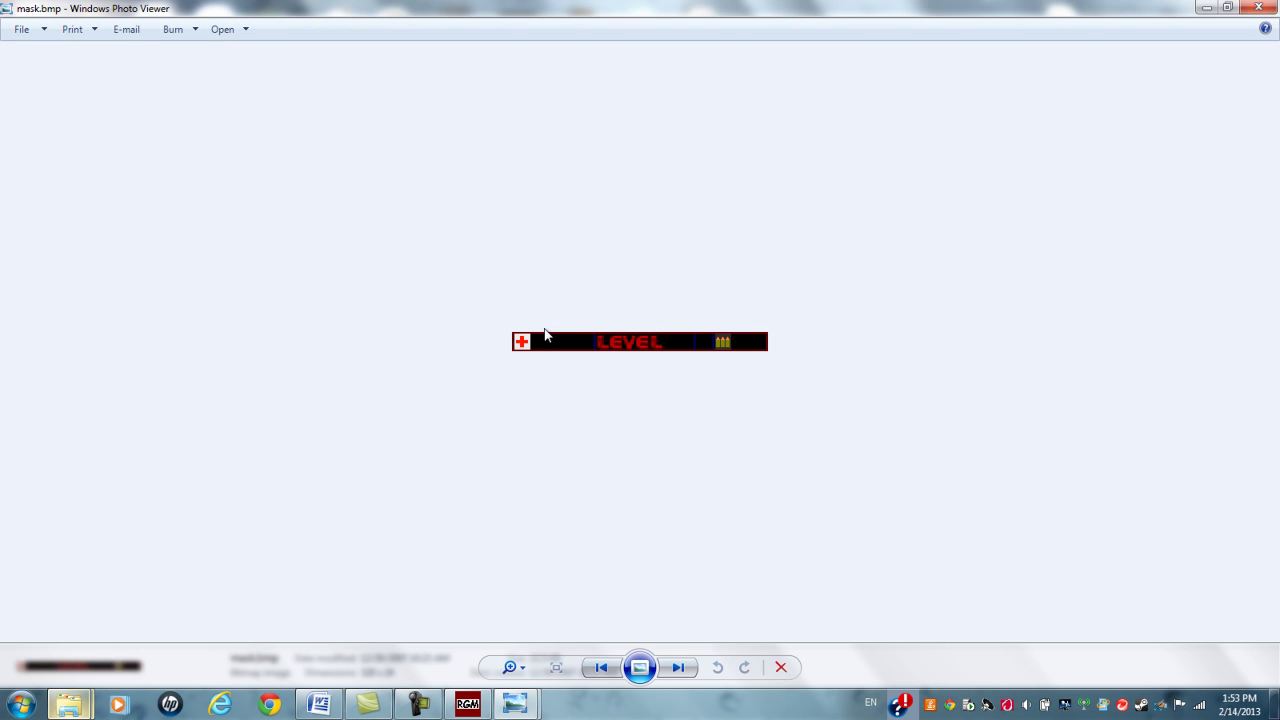
{"action": "scroll", "coordinate": [545, 336], "scroll_direction": "up", "scroll_amount": 3}
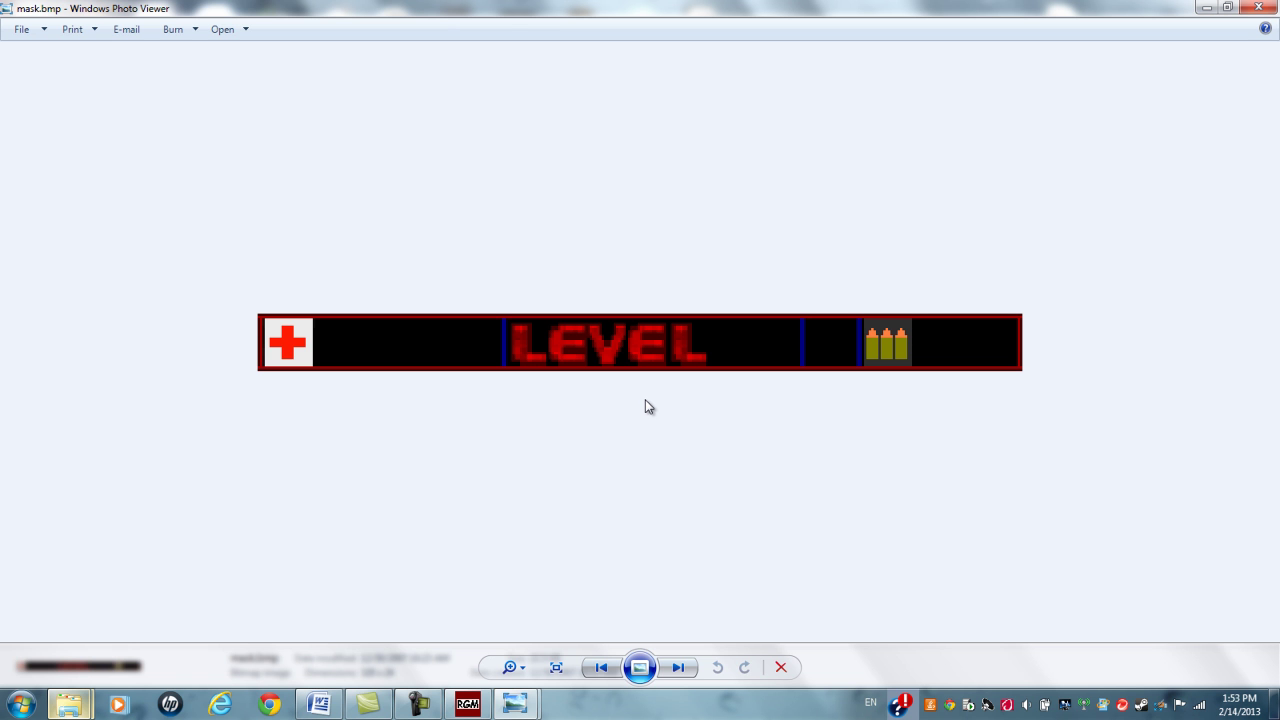
{"action": "left_click", "coordinate": [1258, 7]}
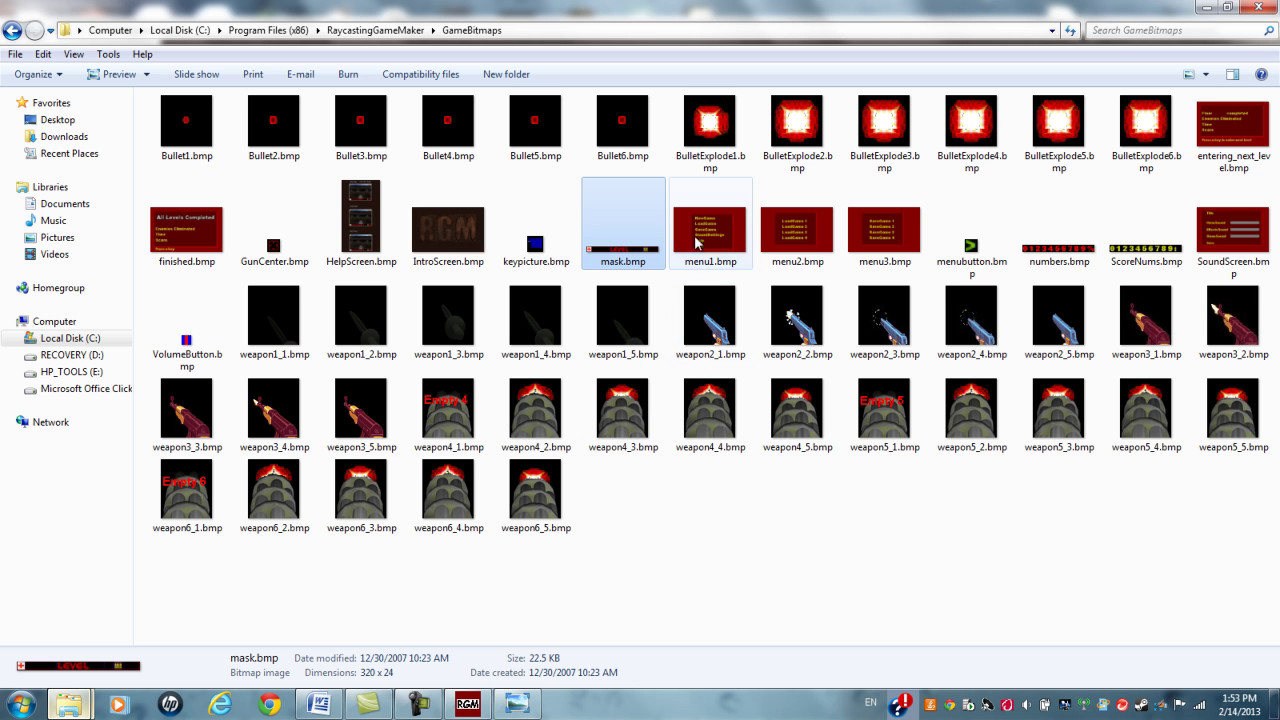
Preview HelpScreen.bmp and BulletExplode3.bmp in the image viewer, closing each afterwards
{"action": "double_click", "coordinate": [352, 200]}
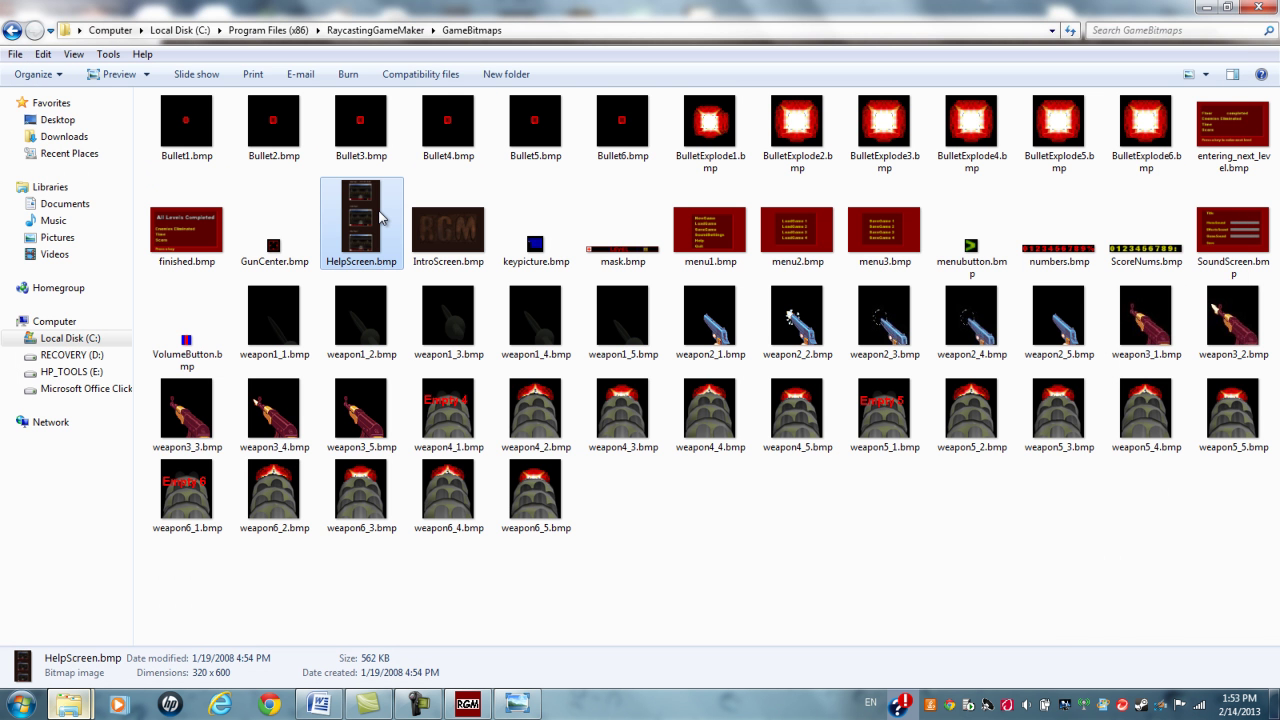
{"action": "double_click", "coordinate": [377, 214]}
{"action": "key", "text": "Escape"}
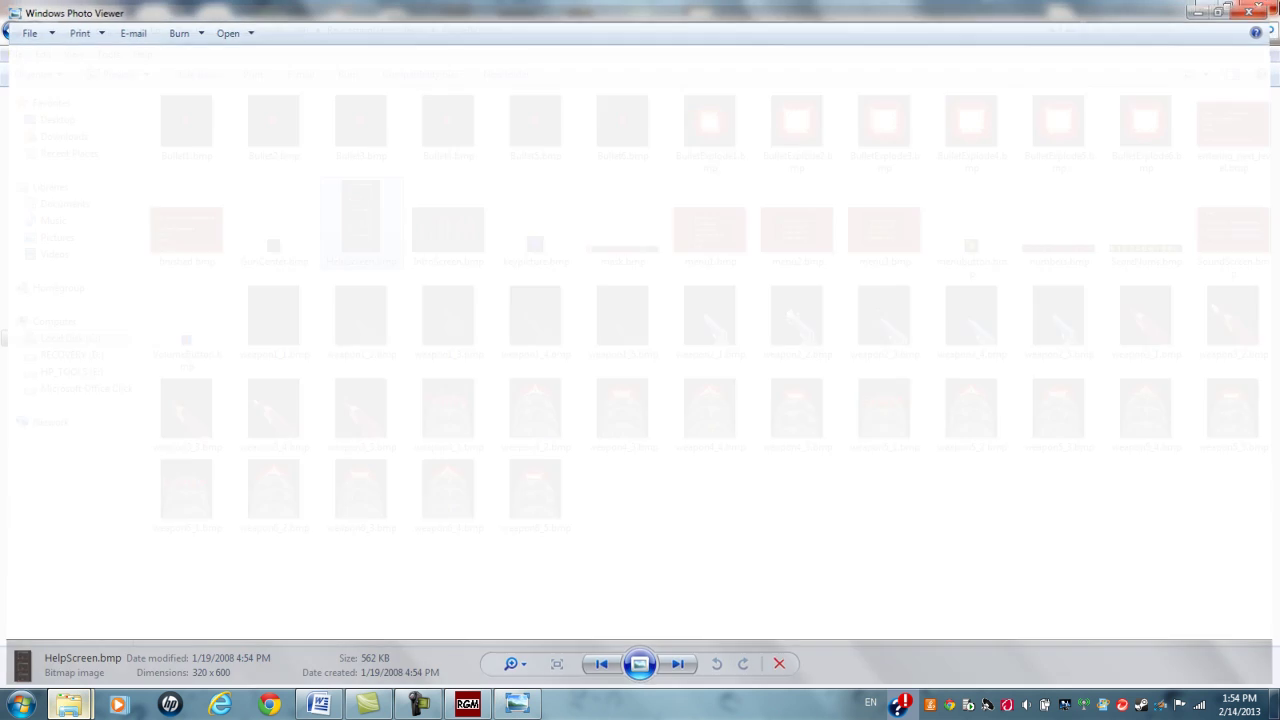
{"action": "double_click", "coordinate": [845, 155]}
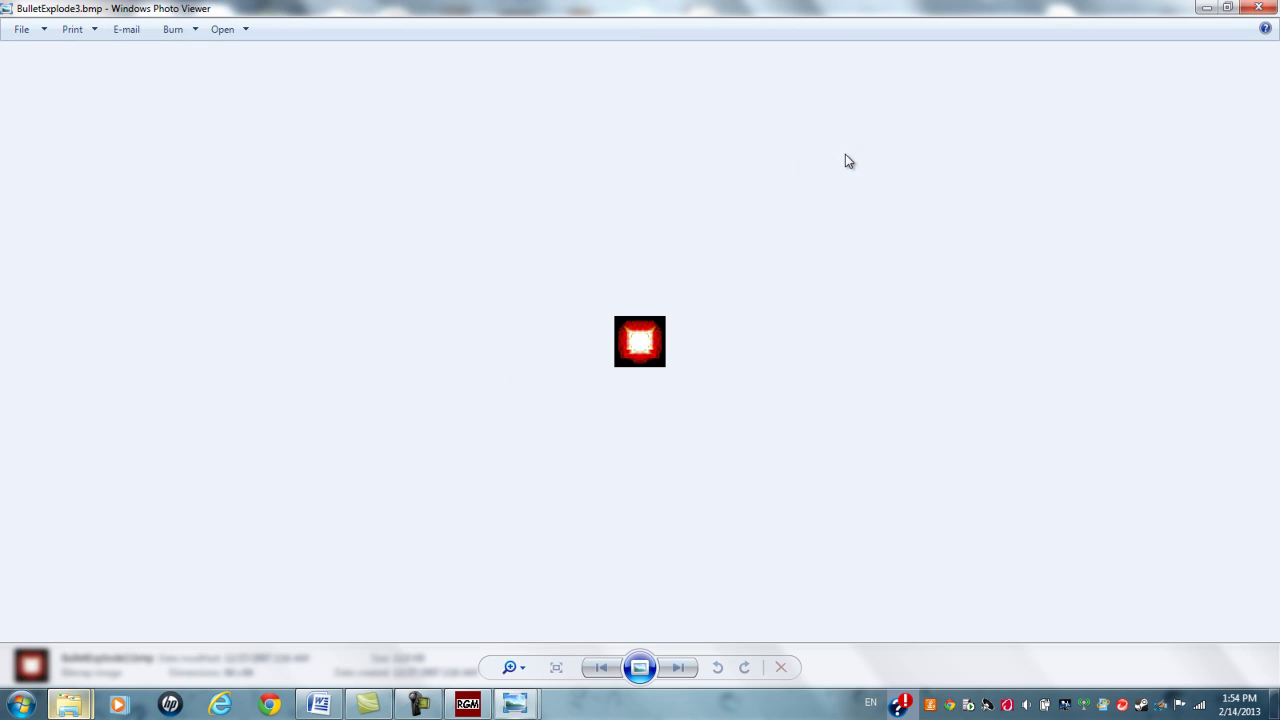
{"action": "key", "text": "Escape"}
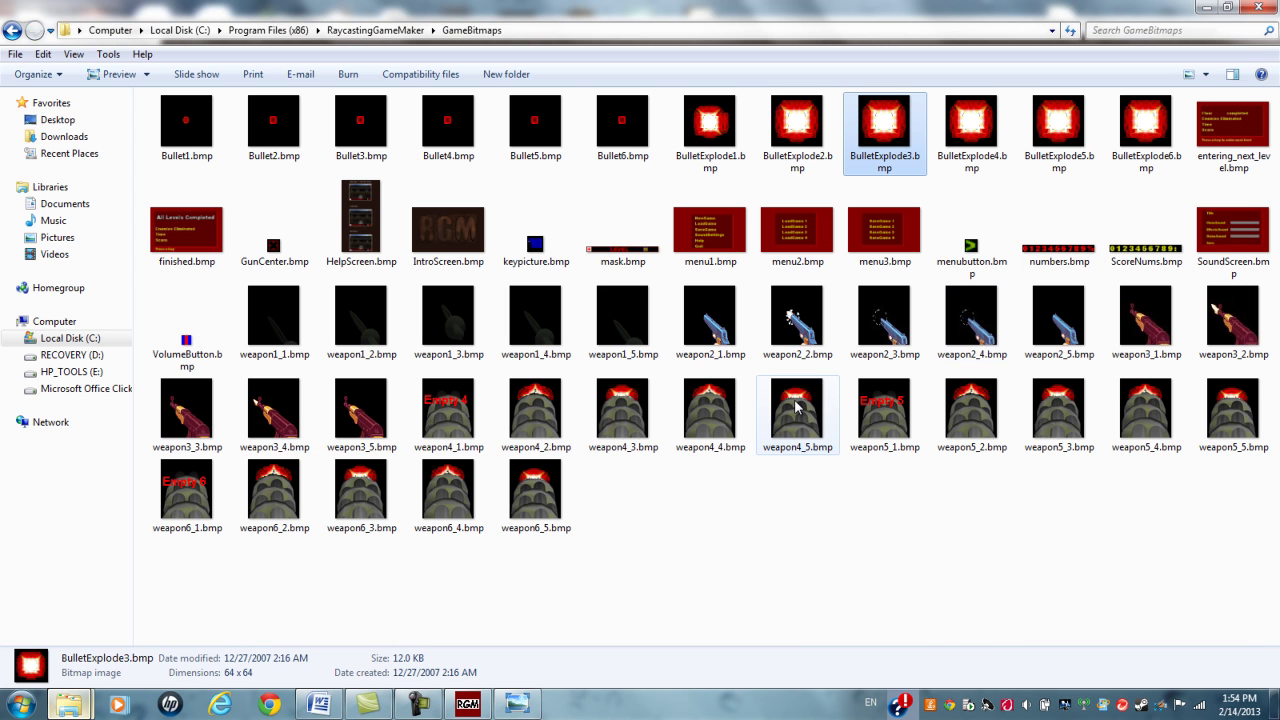
{"action": "left_click", "coordinate": [467, 704]}
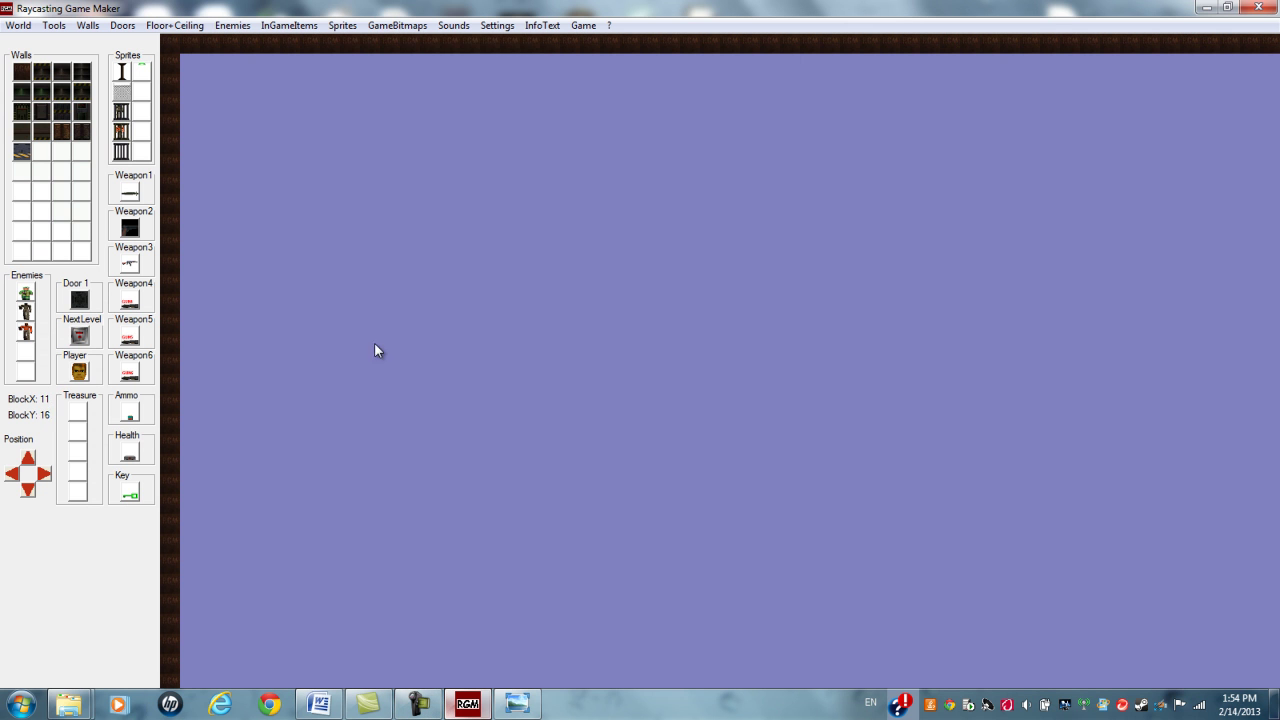
{"action": "left_click", "coordinate": [397, 25]}
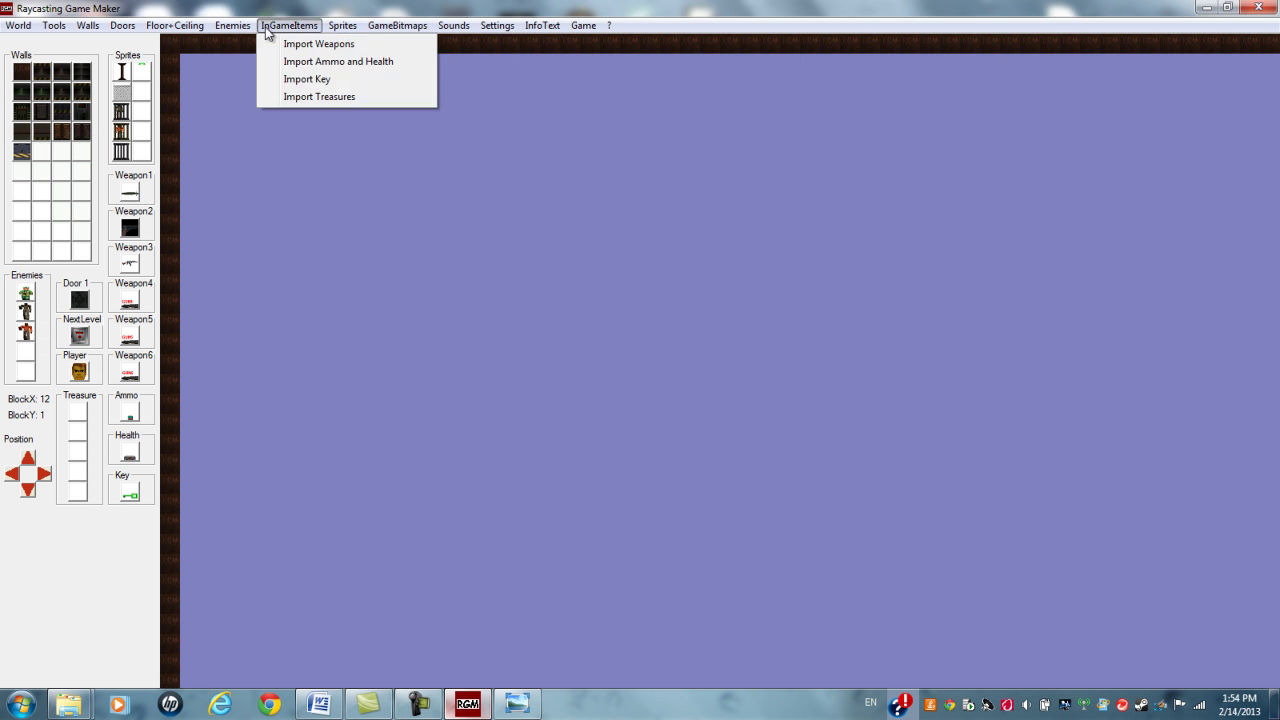
{"action": "mouse_move", "coordinate": [240, 28]}
{"action": "mouse_move", "coordinate": [196, 30]}
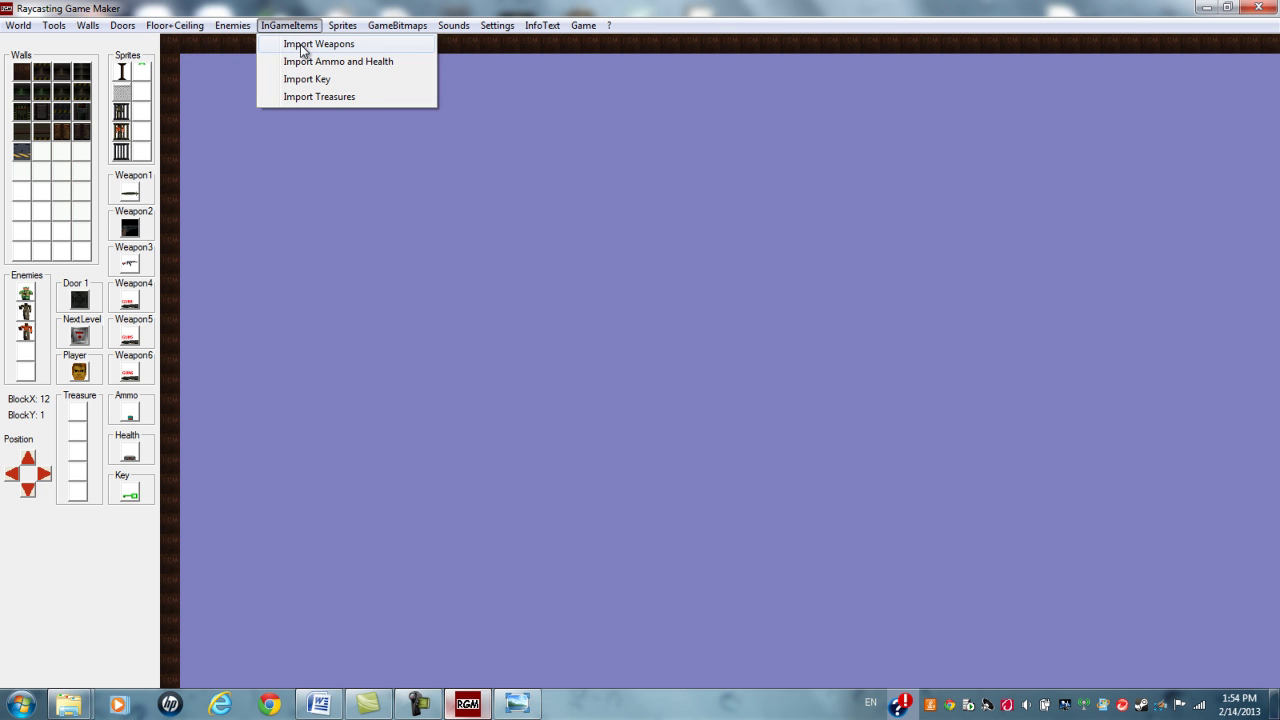
{"action": "left_click", "coordinate": [302, 45]}
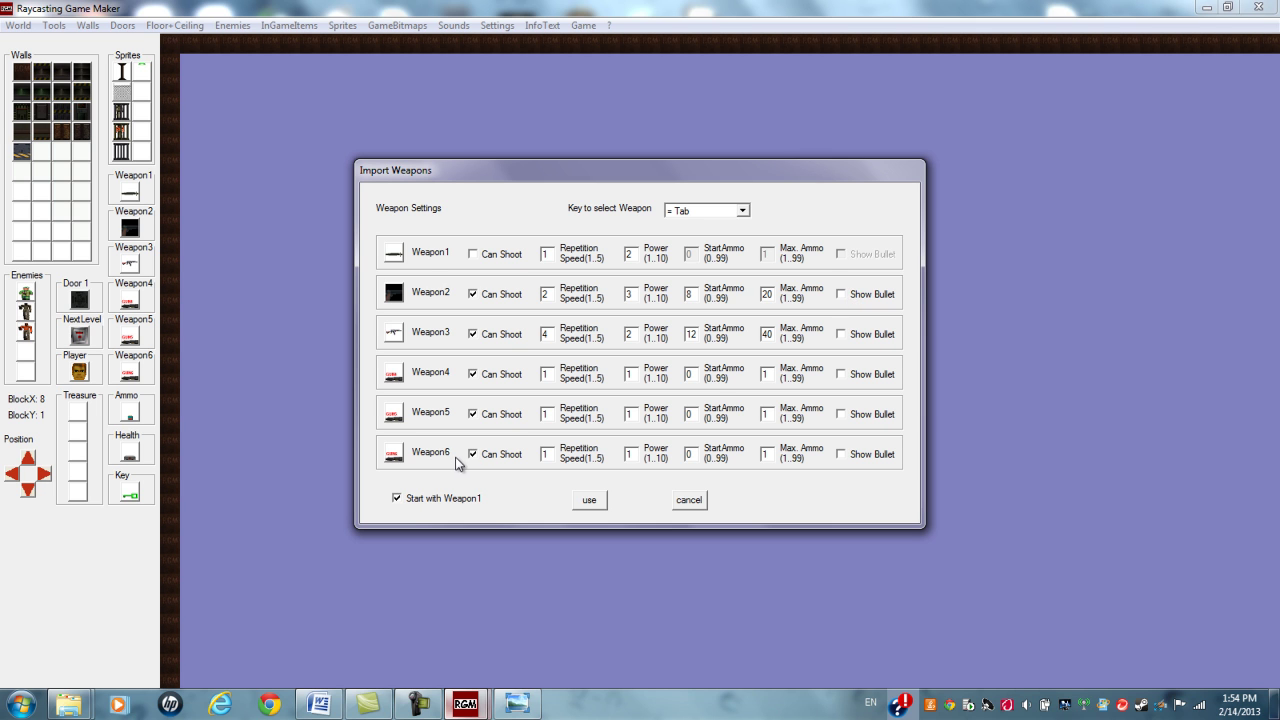
{"action": "left_click", "coordinate": [686, 502]}
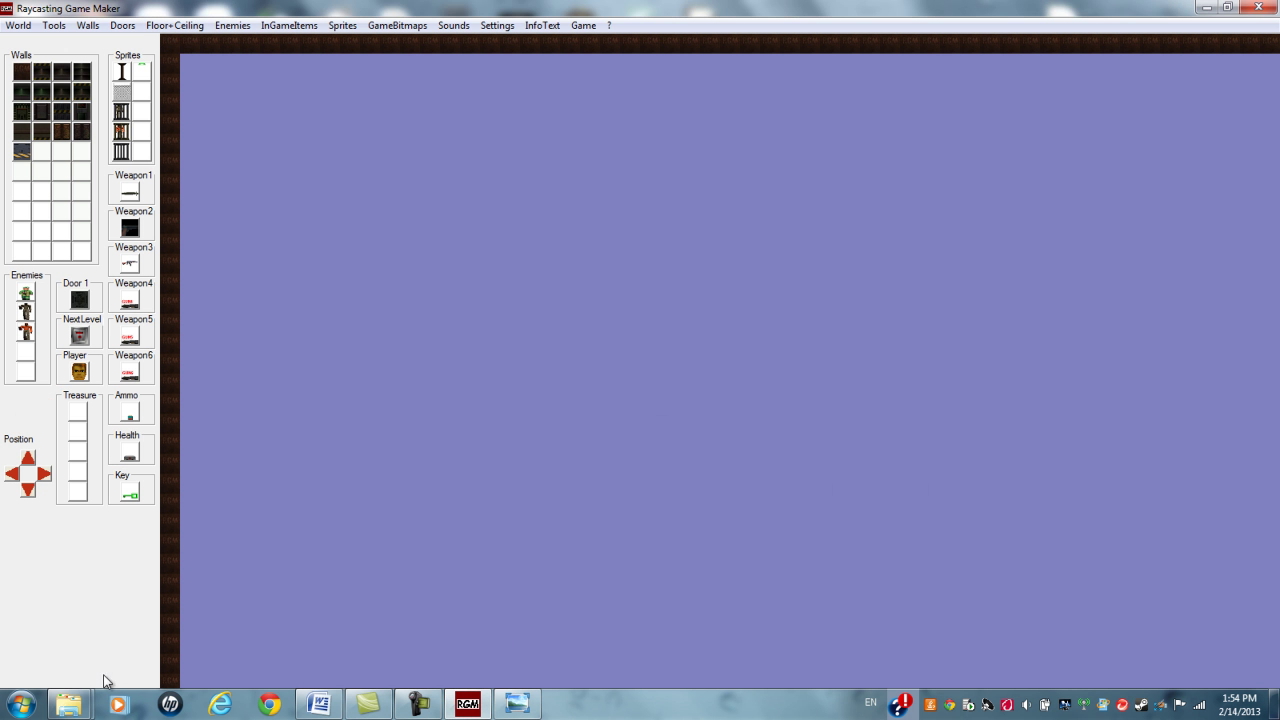
Bring the GameBitmaps Explorer window back to the front and clear its file selection
{"action": "mouse_move", "coordinate": [74, 706]}
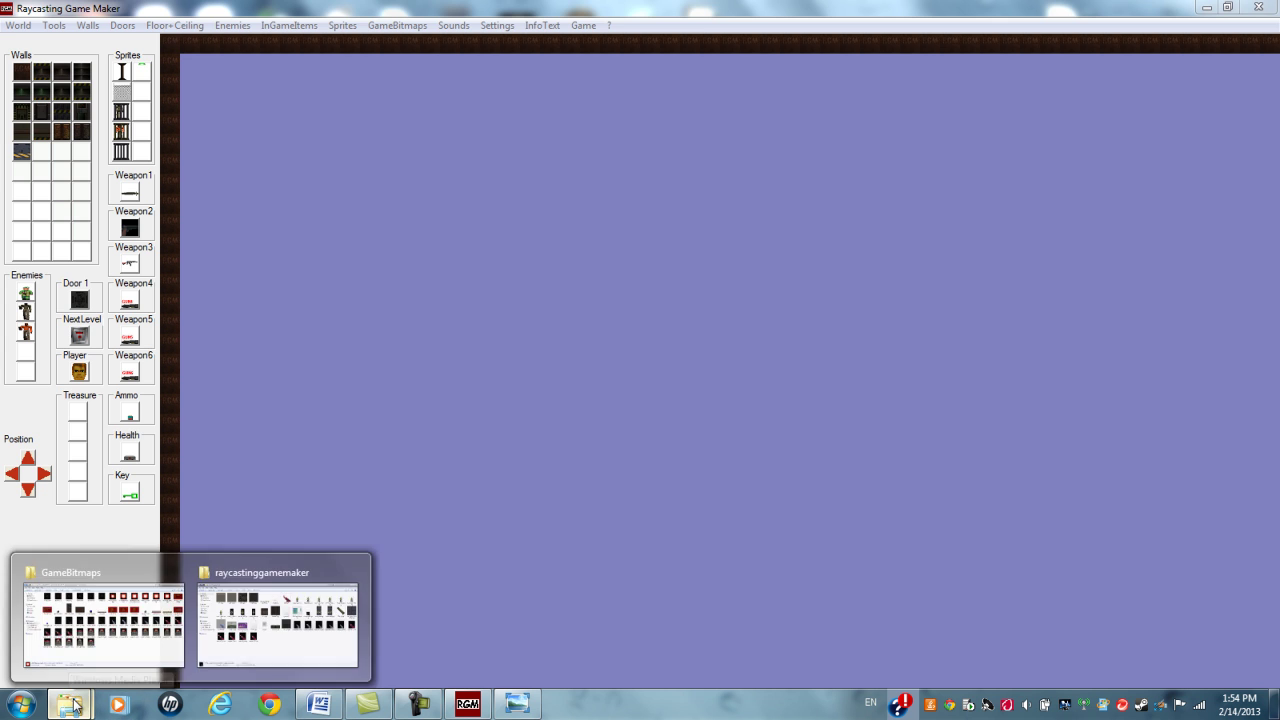
{"action": "left_click", "coordinate": [100, 620]}
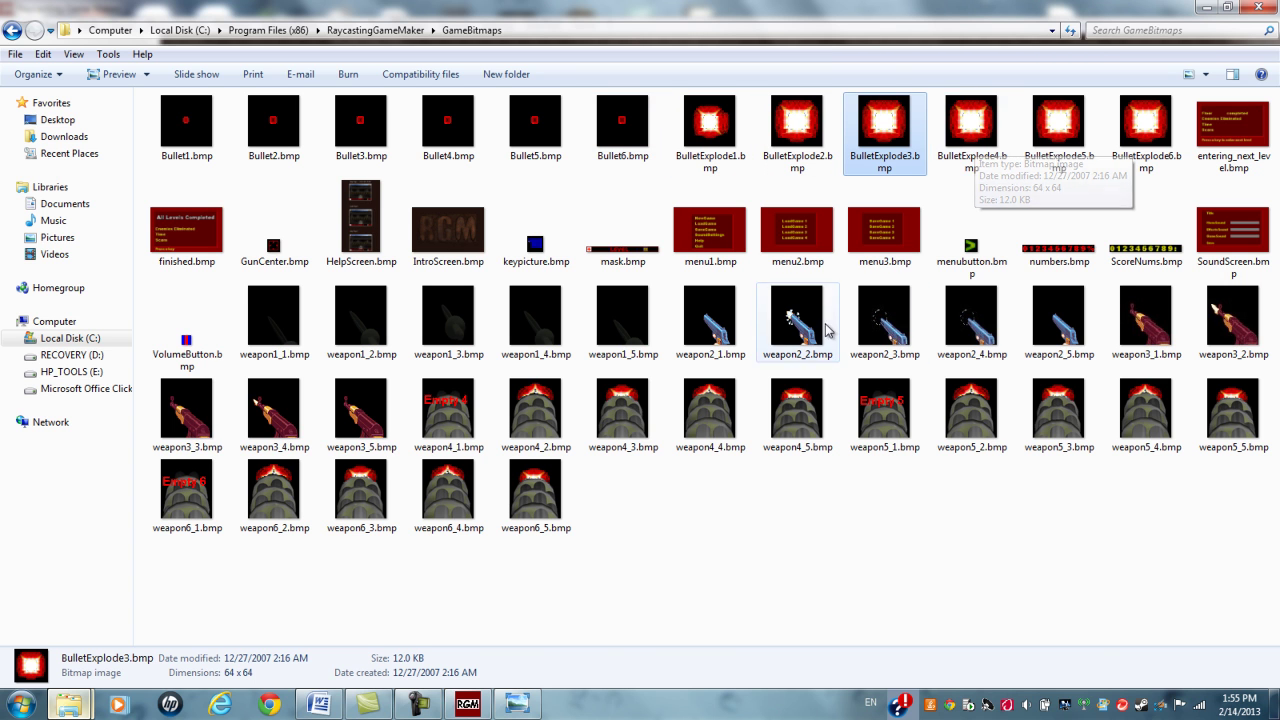
{"action": "left_click", "coordinate": [617, 501]}
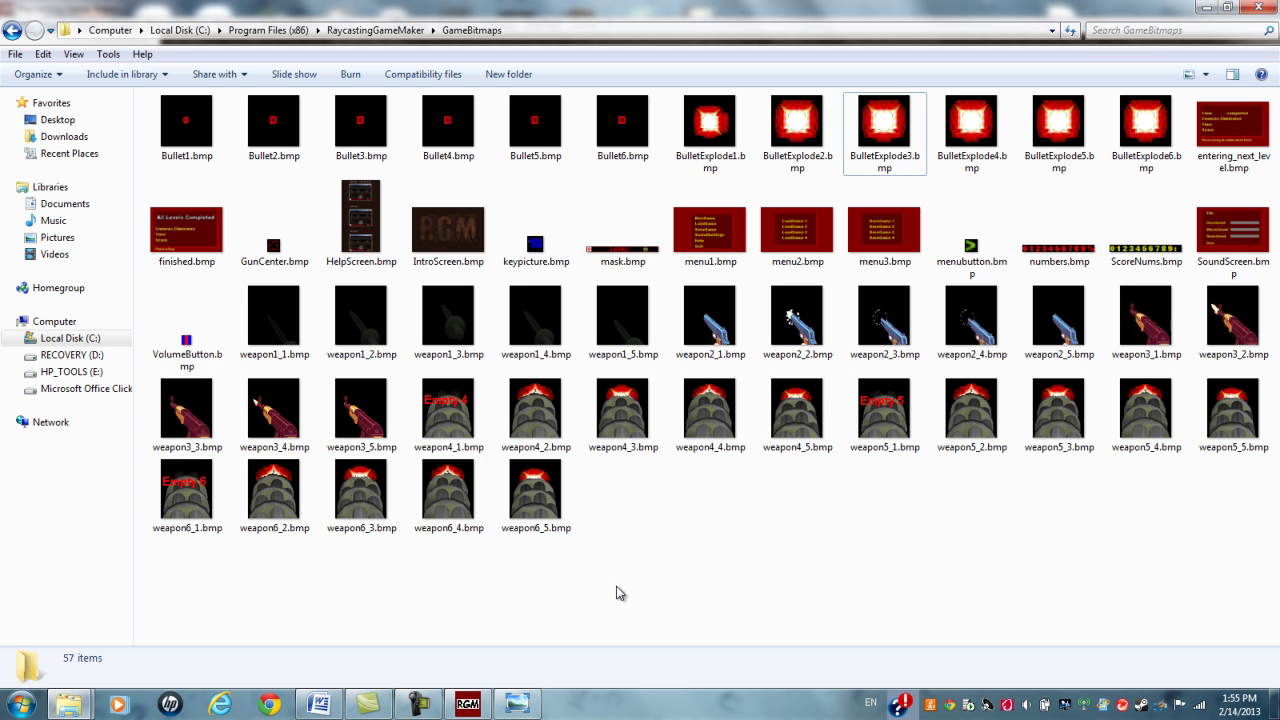
{"action": "left_click", "coordinate": [418, 705]}
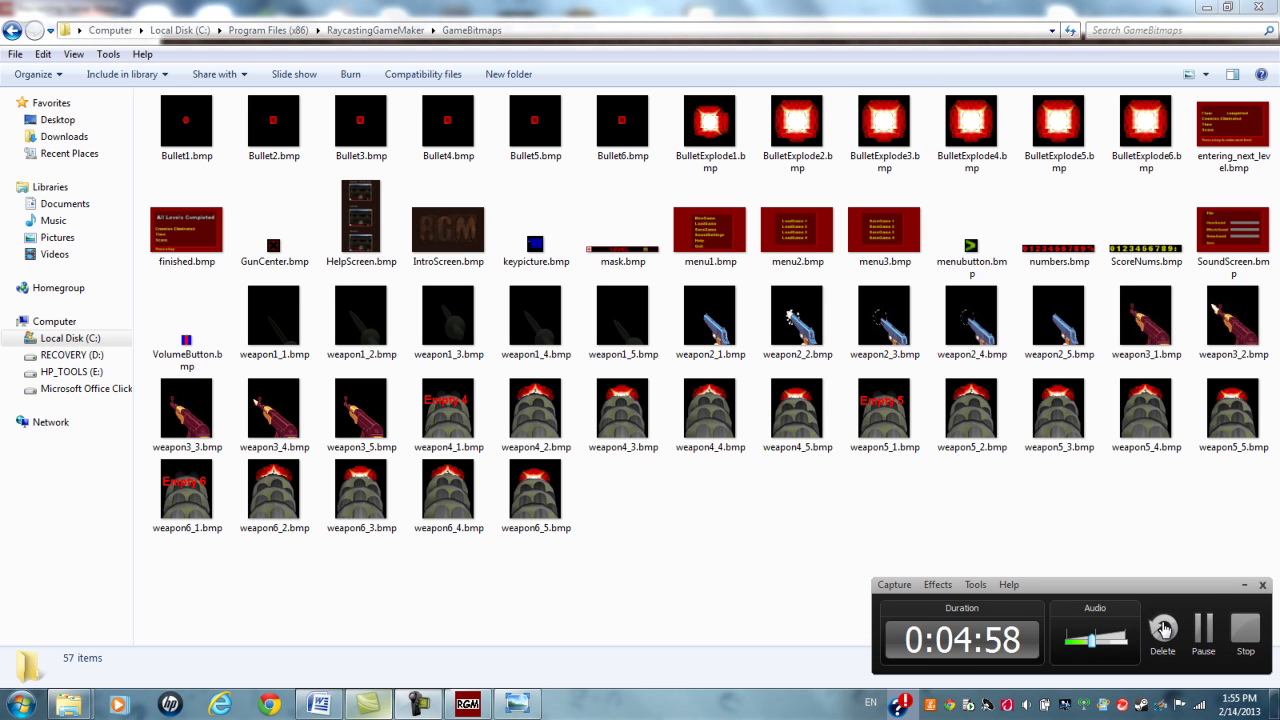